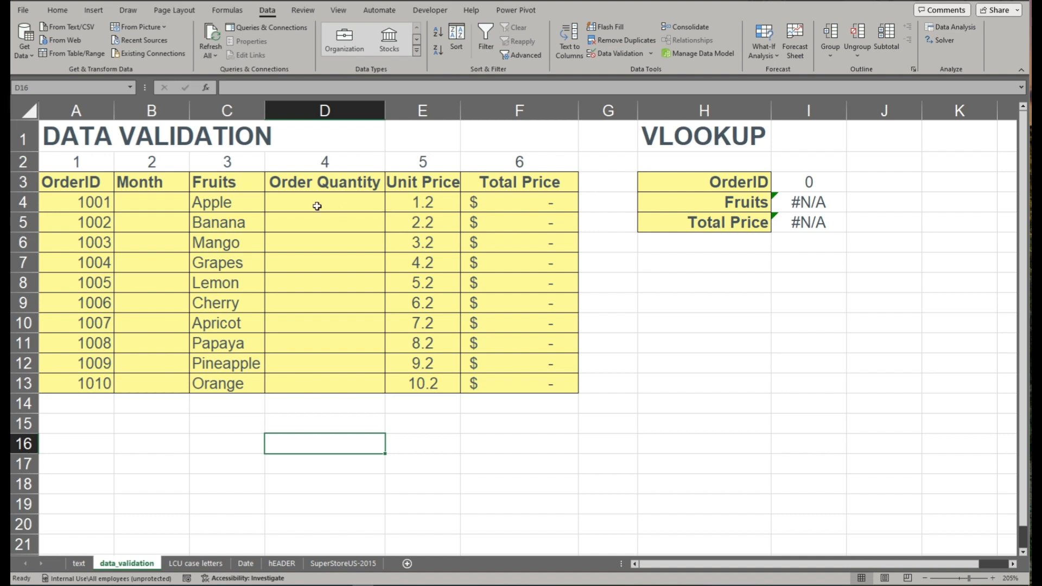
click(145, 267)
click(158, 202)
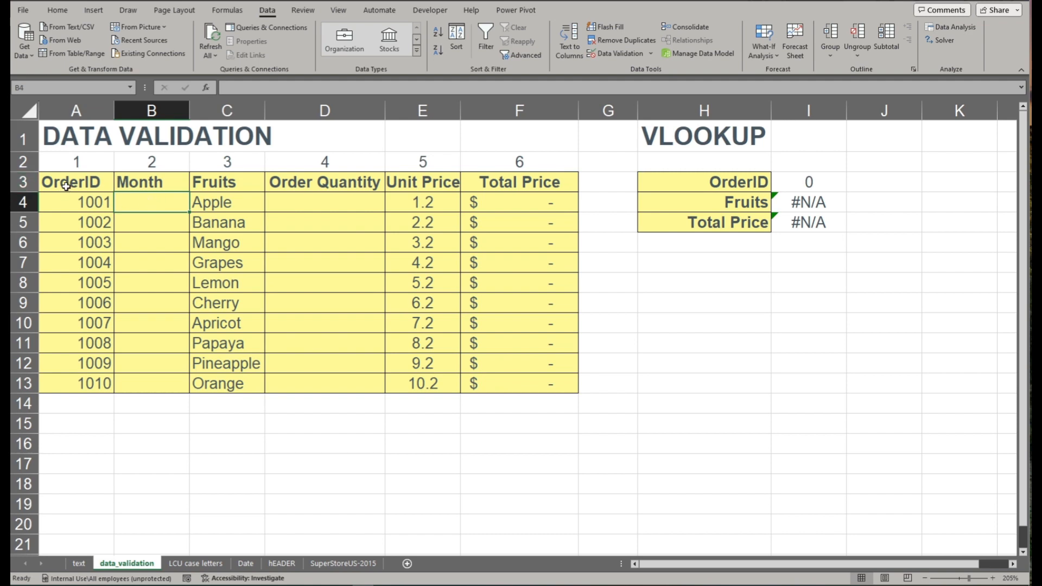
drag(64, 187, 544, 386)
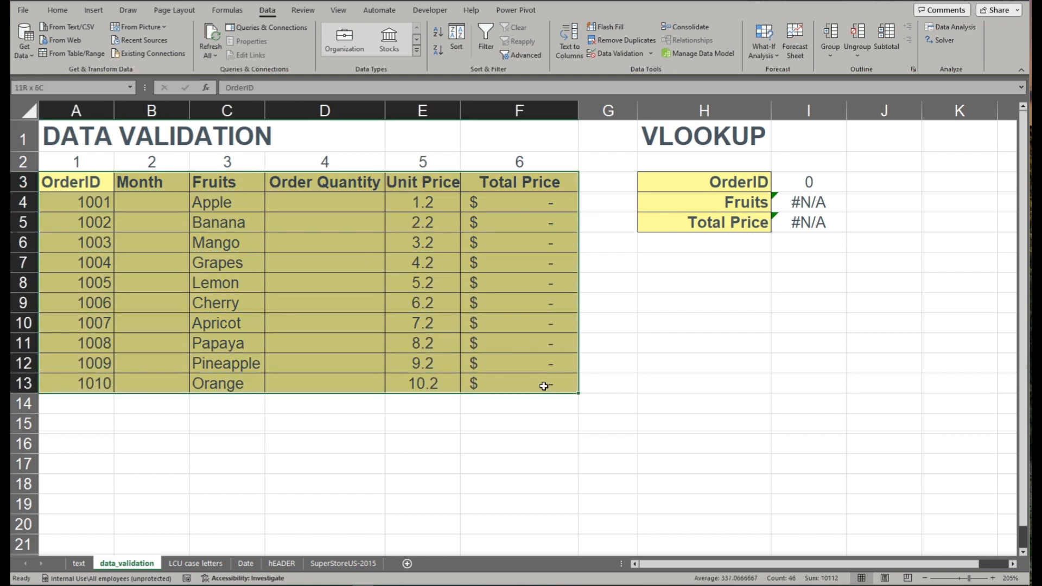
click(148, 215)
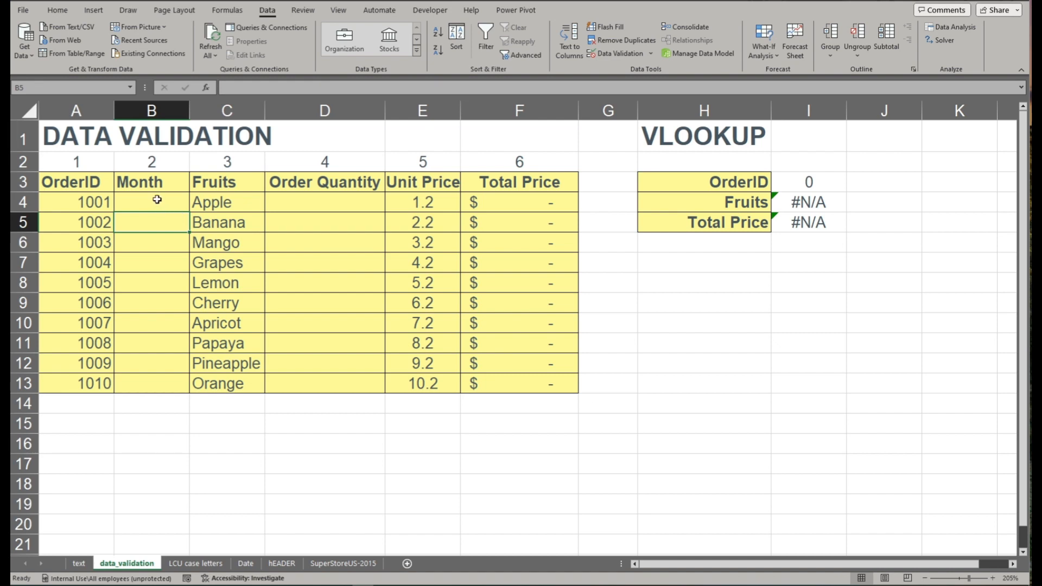
Step: Set up list data validation for the Month cells B4:B13 with the source Jan,Feb,Mar,April,May,Dec
drag(154, 201, 161, 381)
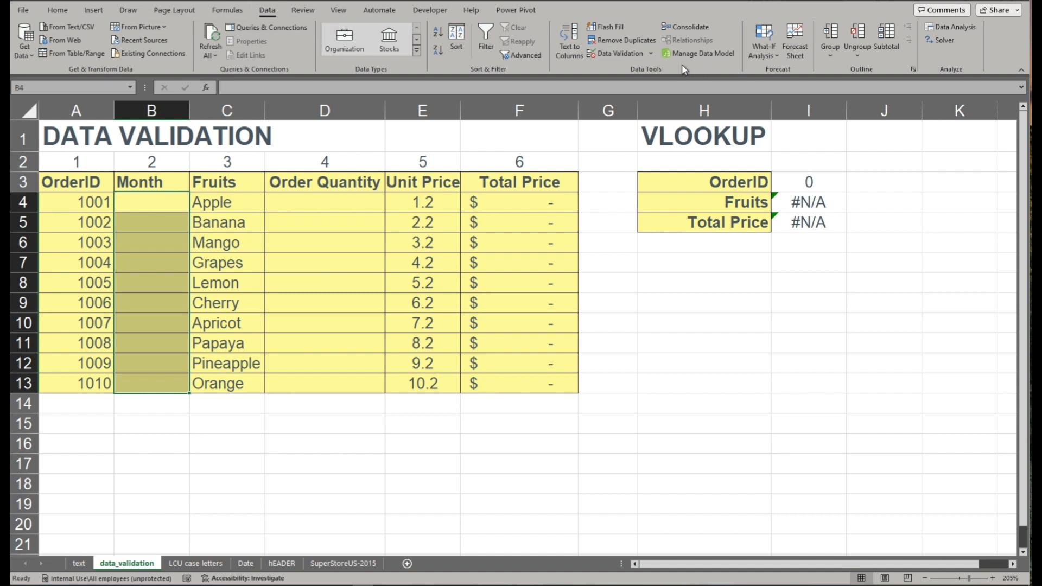
click(651, 54)
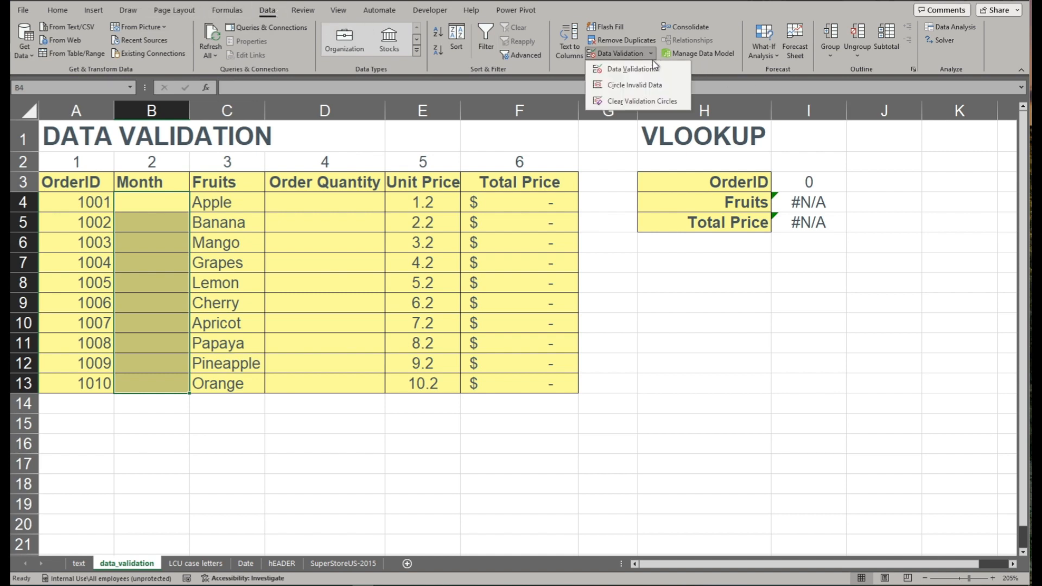
click(633, 70)
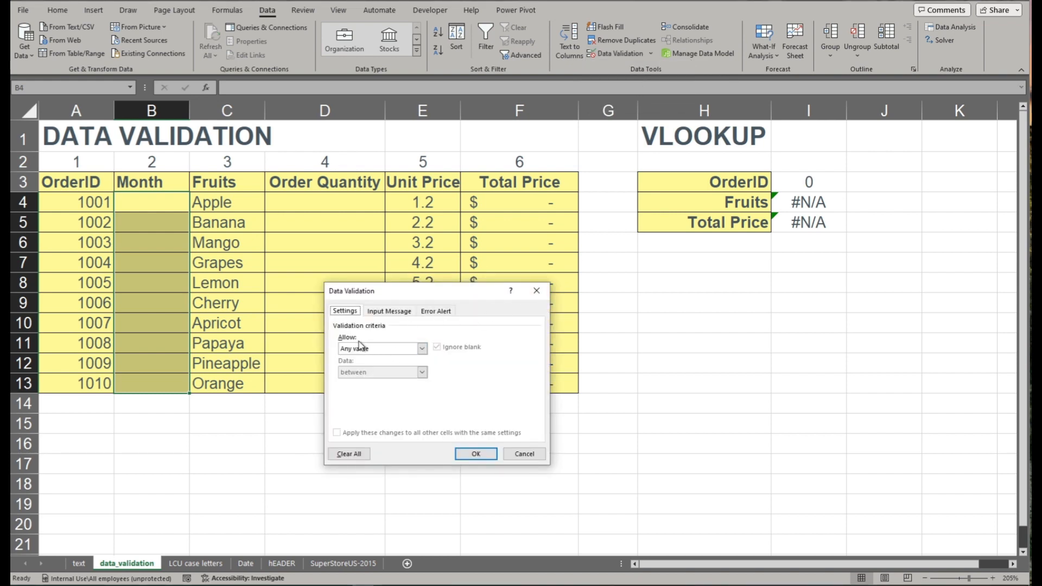
click(422, 348)
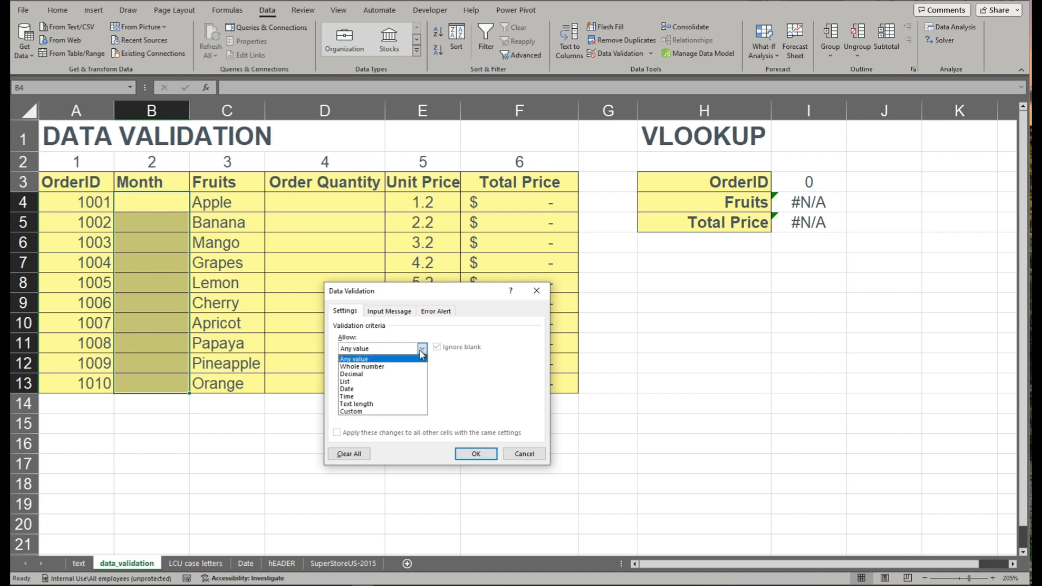
click(367, 382)
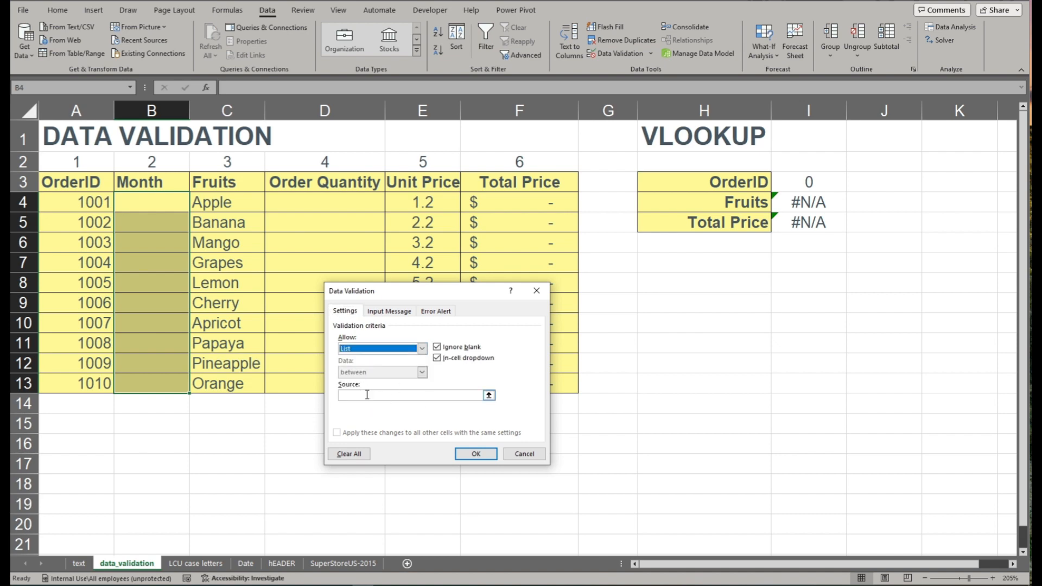
click(367, 395)
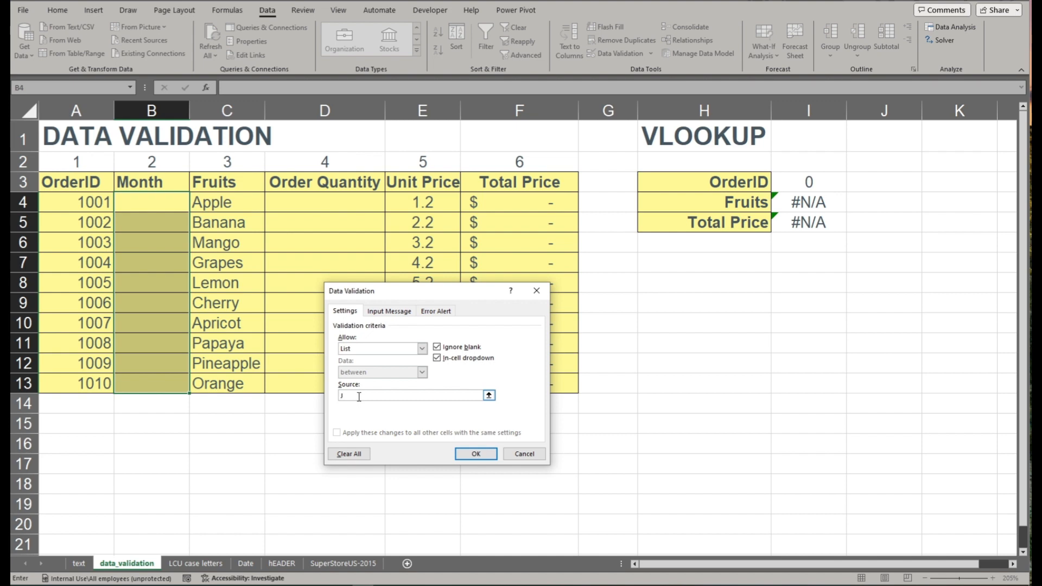
text(an,Feb,Mar,April,May<de)
key(BackSpace)
key(BackSpace)
key(BackSpace)
text(,Dec)
Step: Add a Stop error alert titled "Inpun Months Only" with the message "Please select the Month in dropdown list" and apply the validation
click(389, 314)
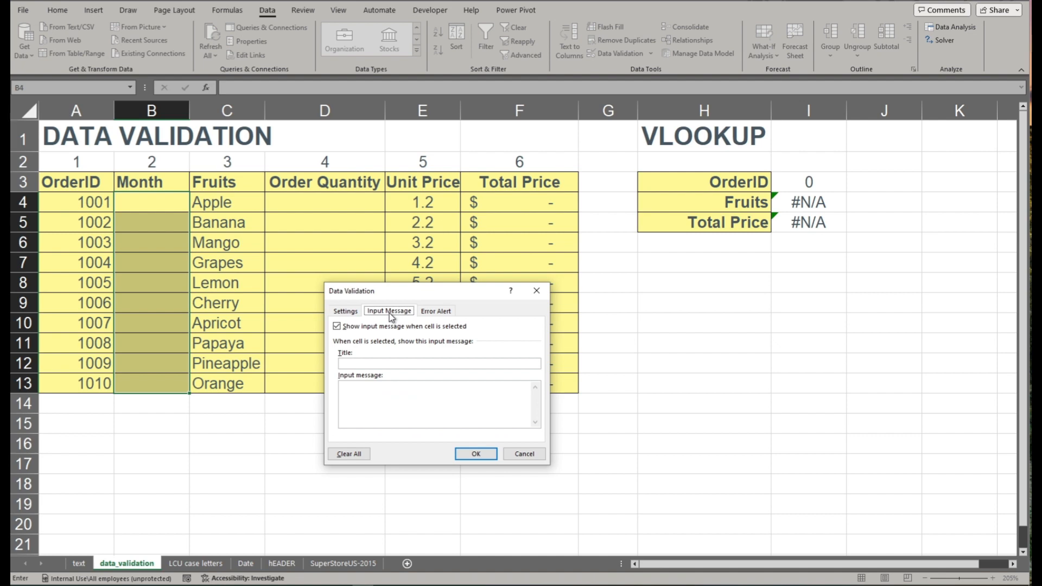
click(443, 313)
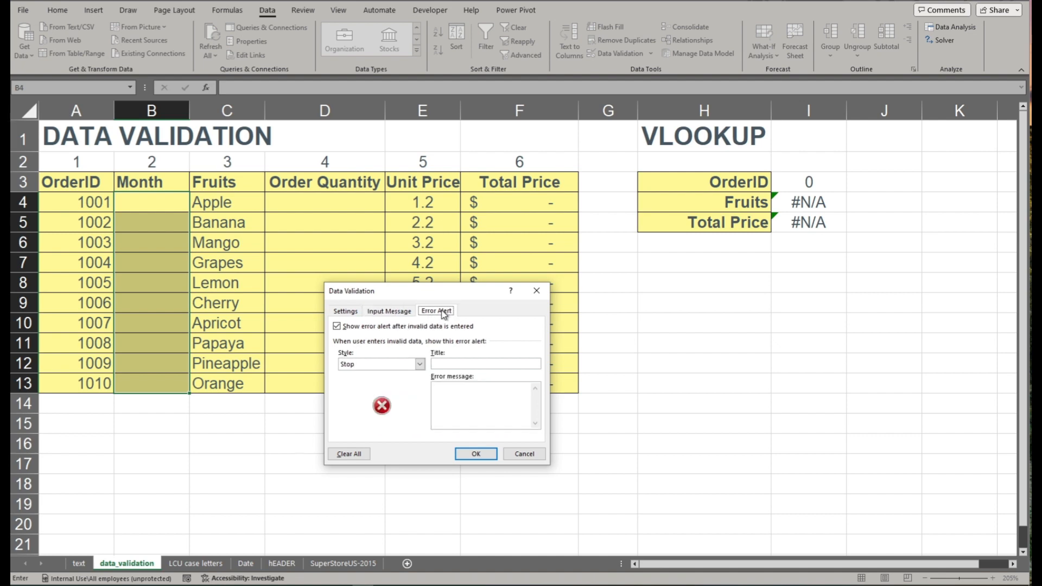
click(466, 365)
text(Inpun Months Only)
click(461, 397)
text(Please select the Month in drop)
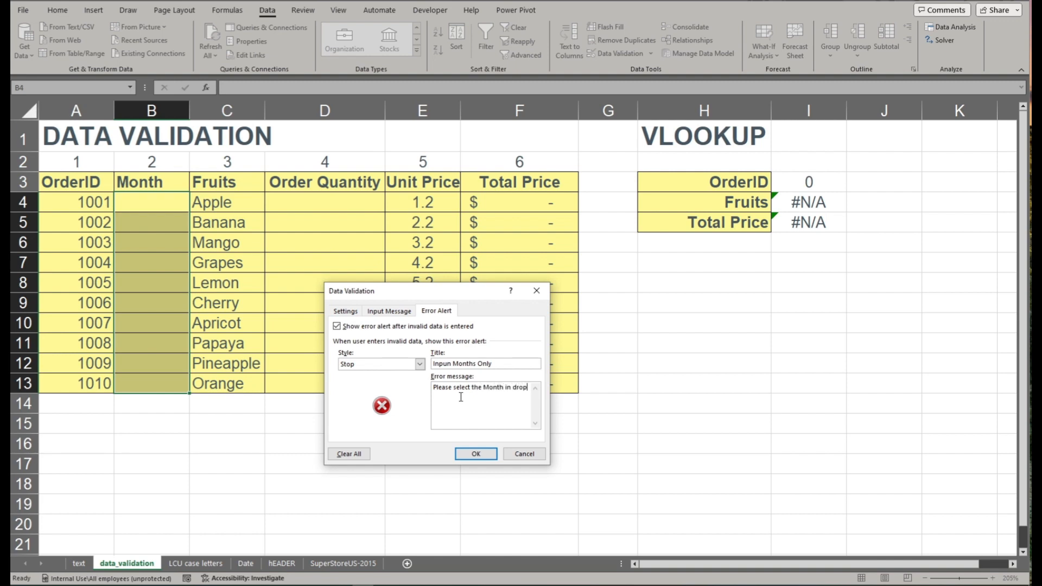
text(down list)
click(476, 454)
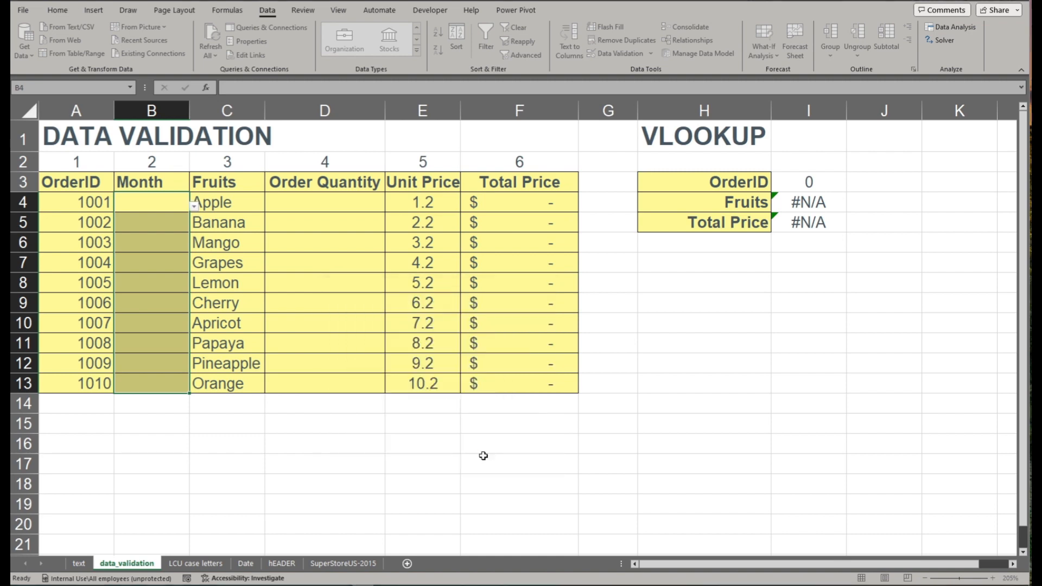
Step: Choose Jan as the month for the Apple order in B4 and set its order quantity to 5
click(157, 216)
click(156, 207)
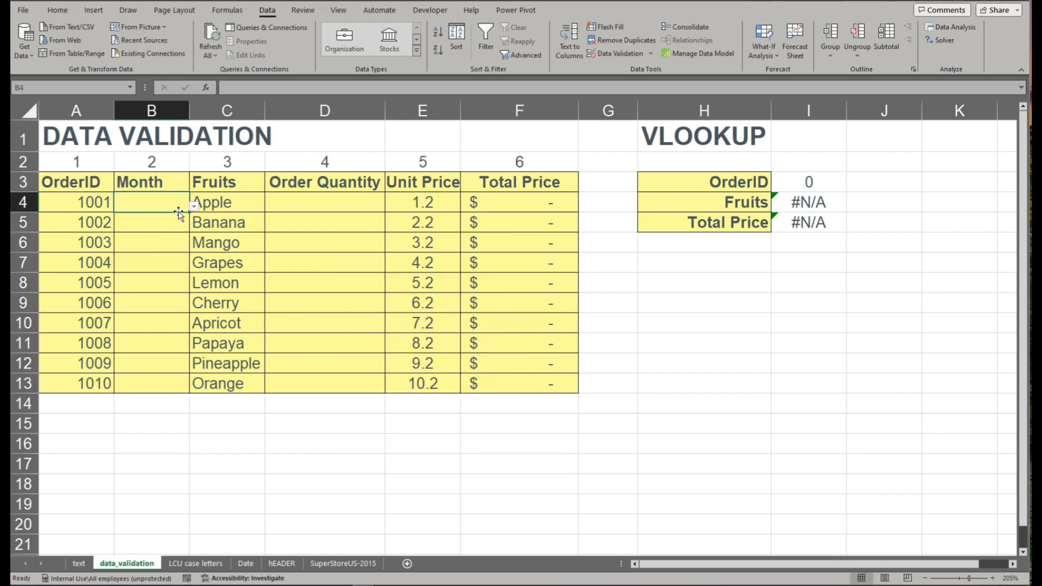
click(194, 206)
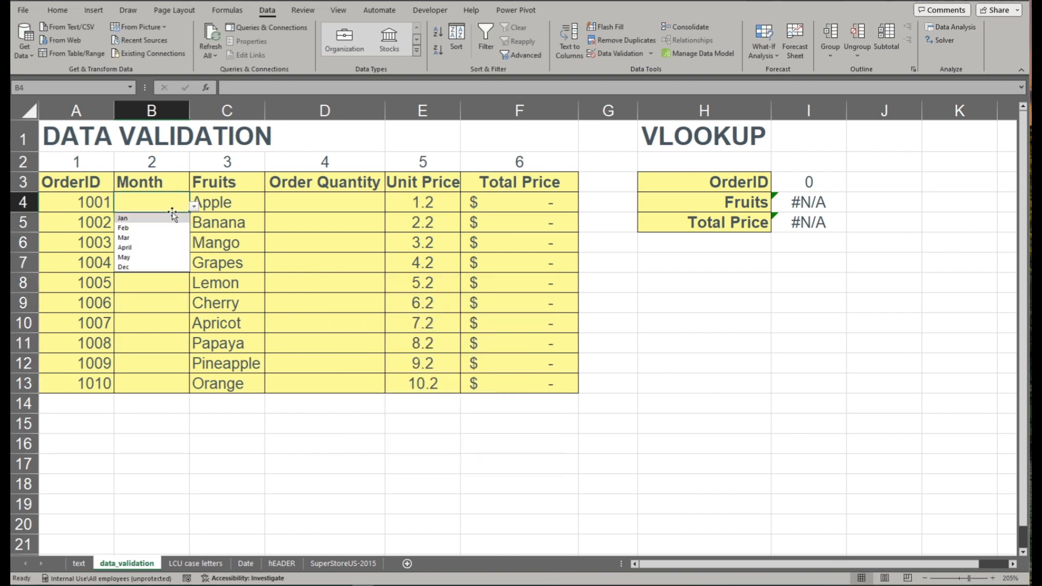
click(157, 219)
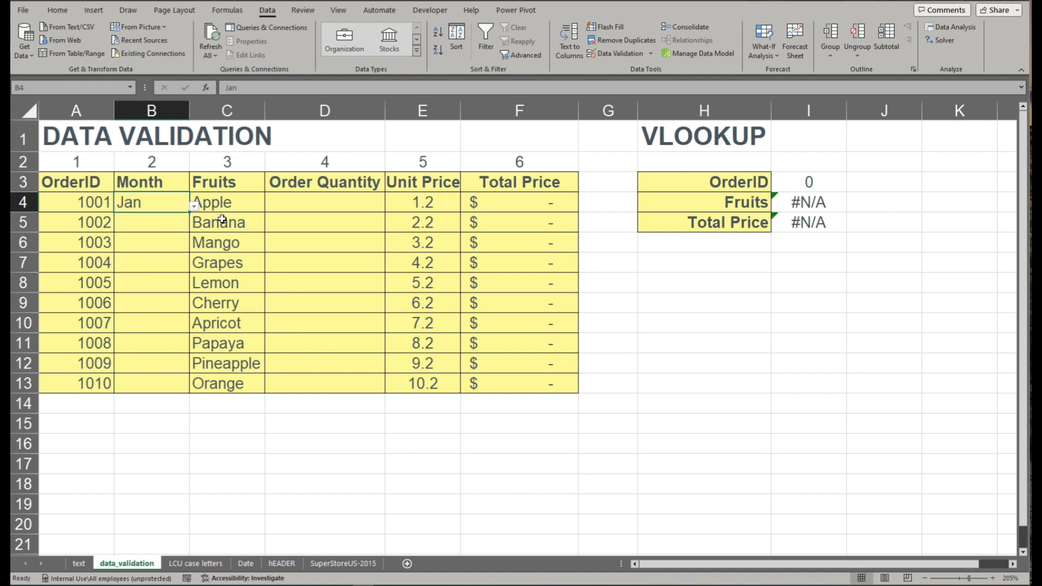
click(239, 205)
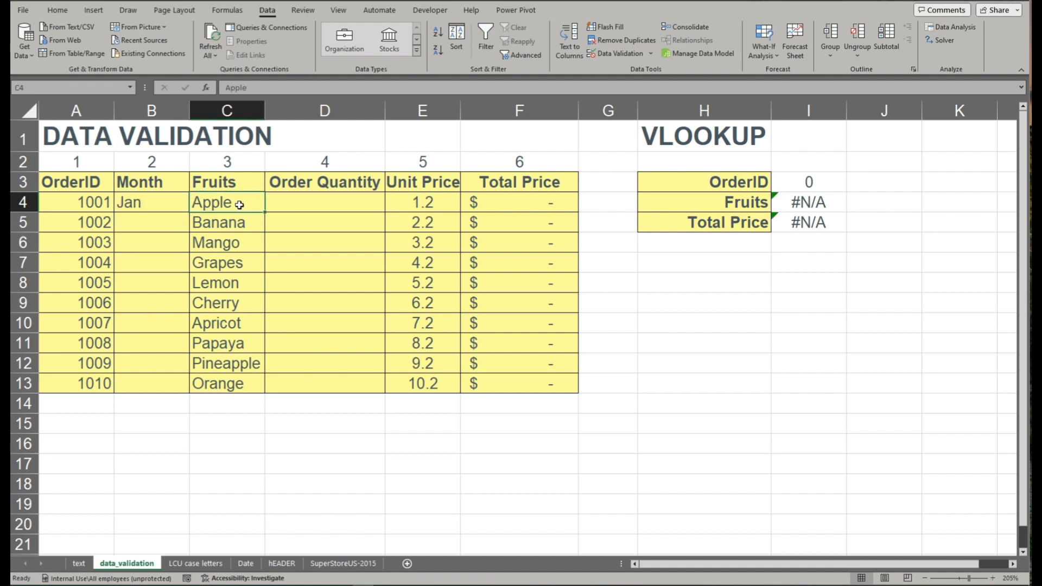
click(326, 203)
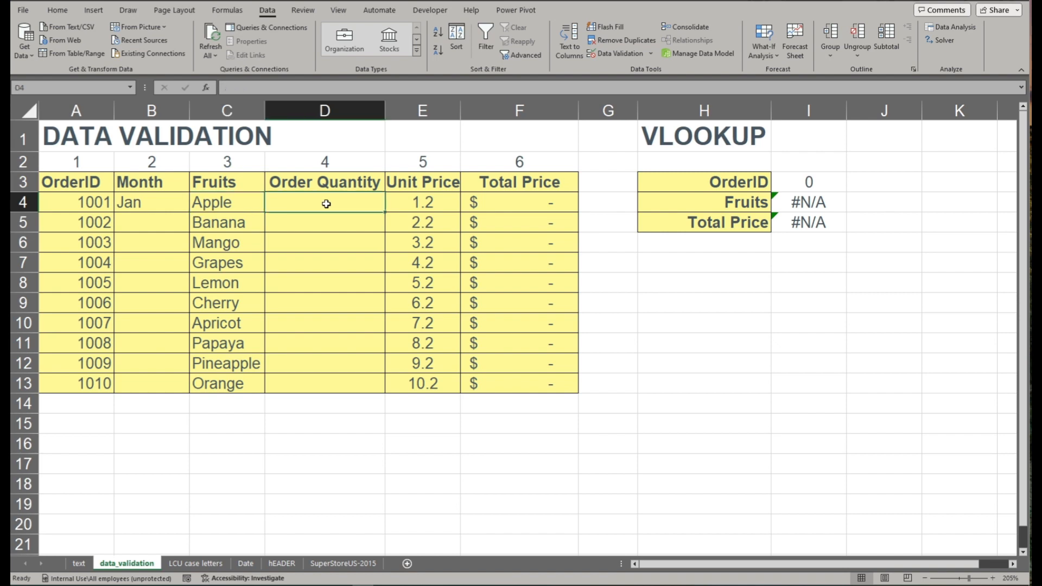
text(5)
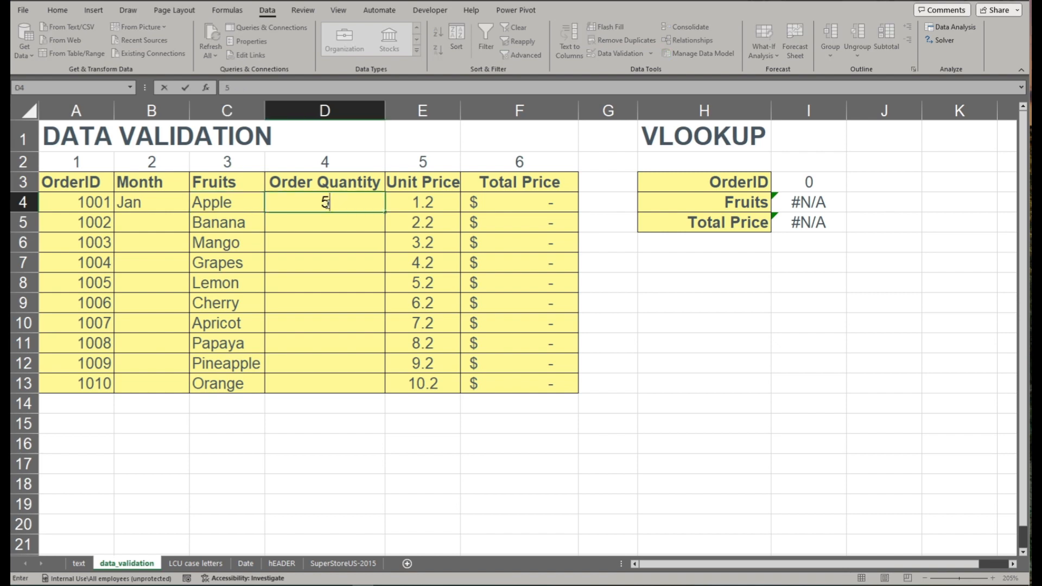
key(Return)
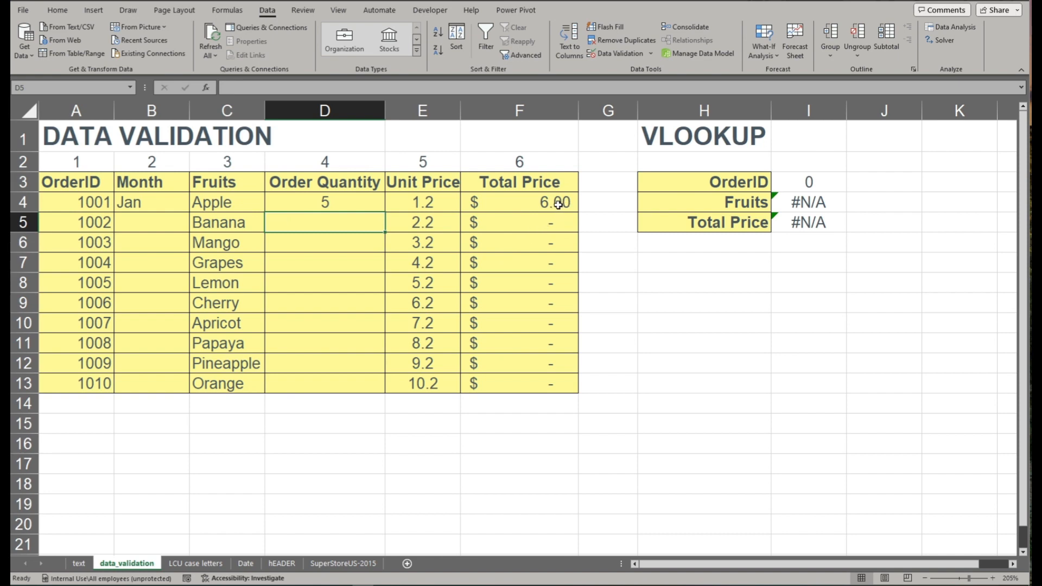
click(559, 205)
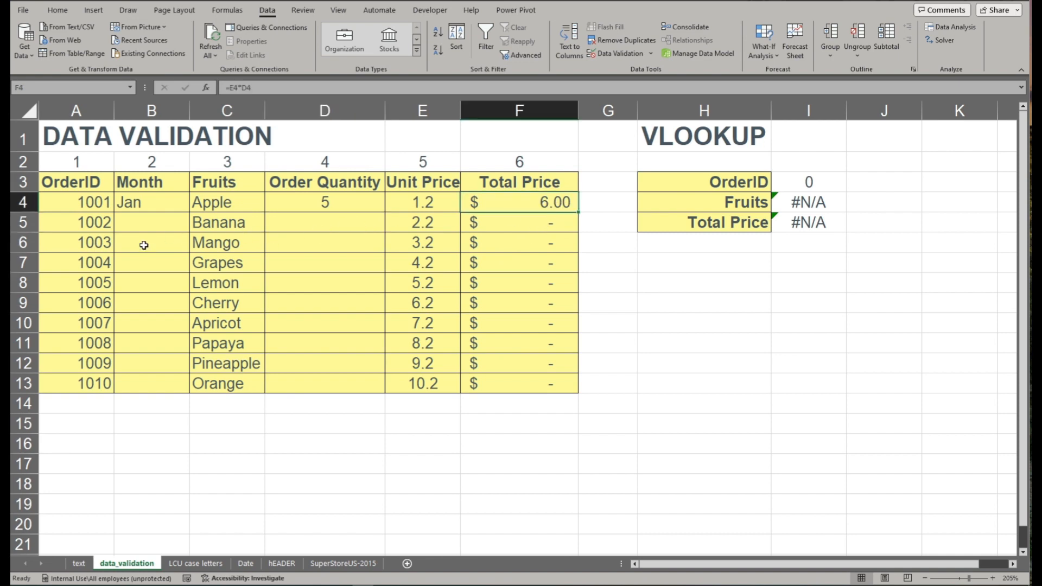
Step: Choose Mar as the month for the Lemon order in B8 and set its order quantity to 3
click(152, 284)
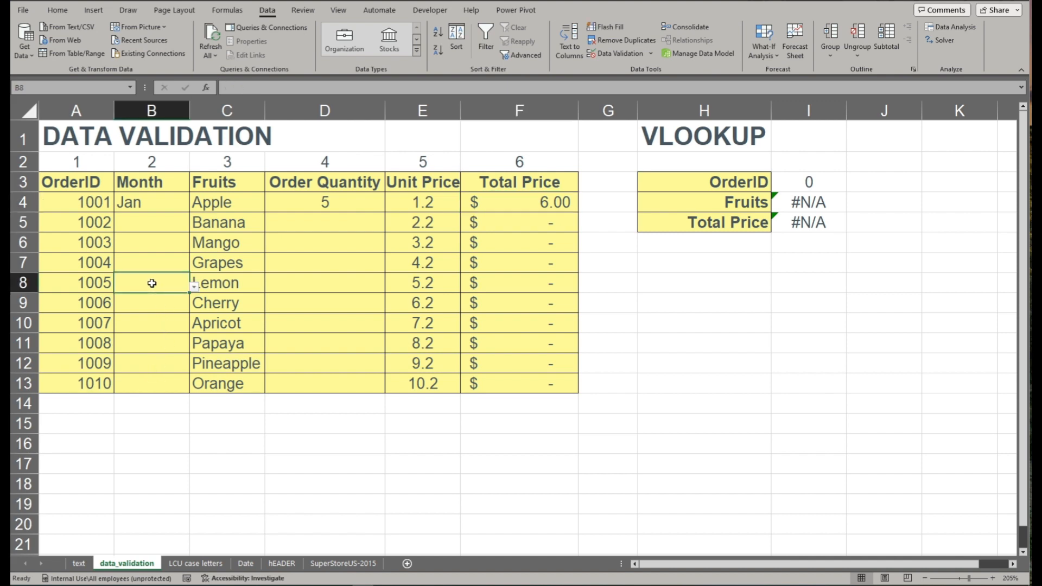
click(195, 288)
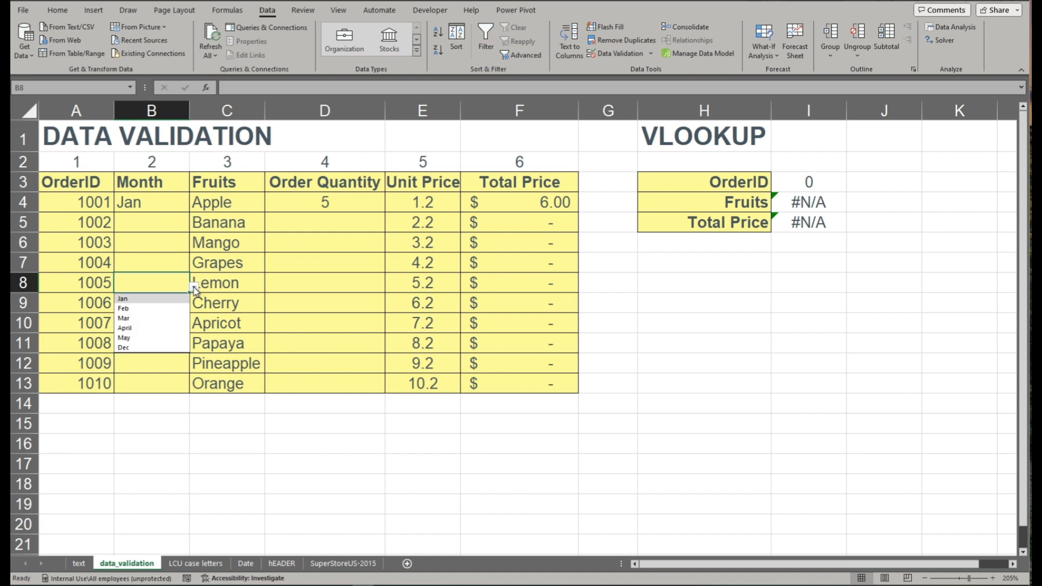
click(147, 319)
click(247, 280)
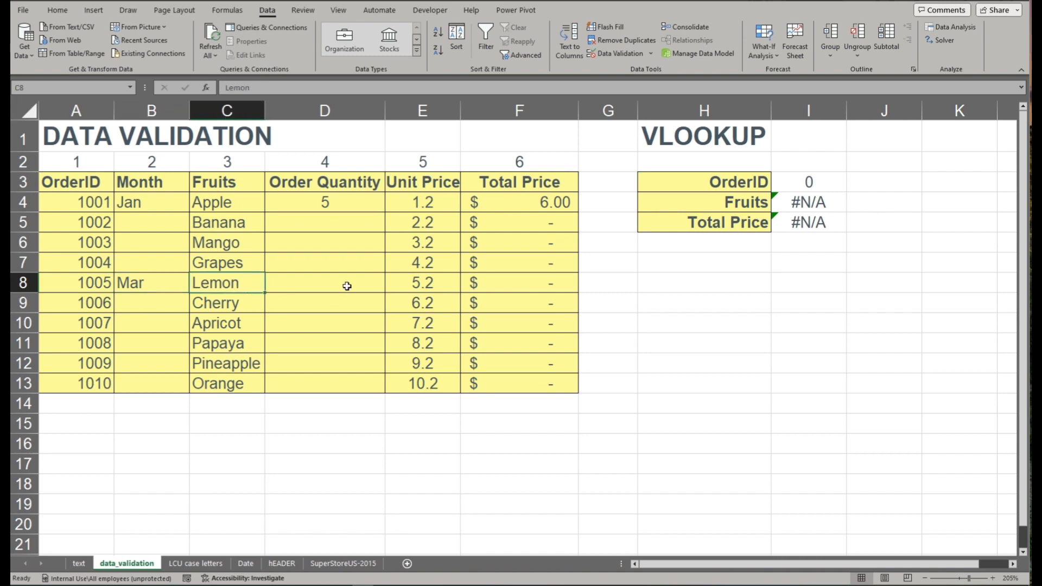
click(328, 288)
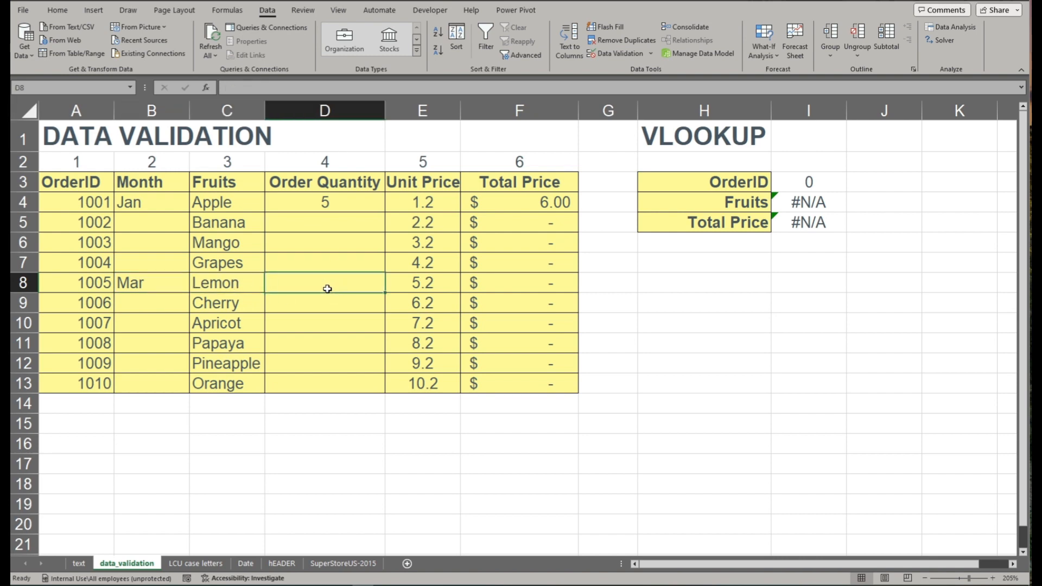
text(3)
key(Return)
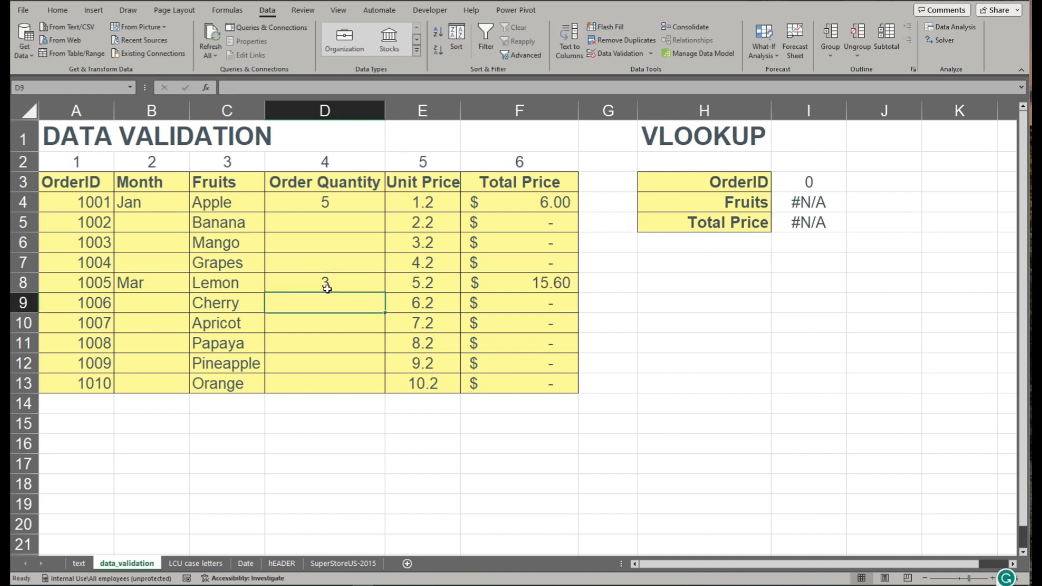
click(543, 282)
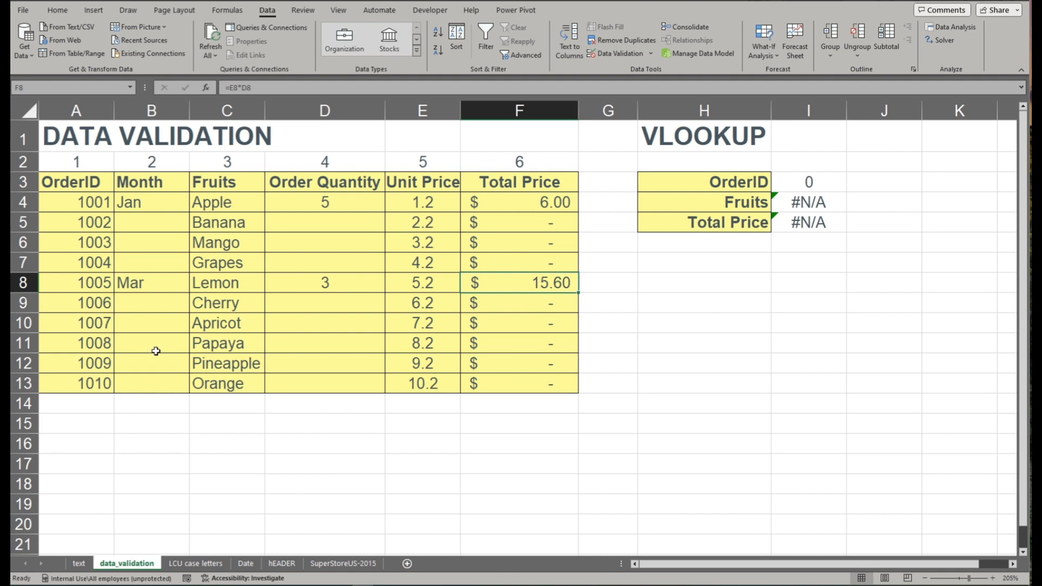
Step: Try to enter the unlisted month July for the Banana order in B5, then cancel the entry
click(159, 222)
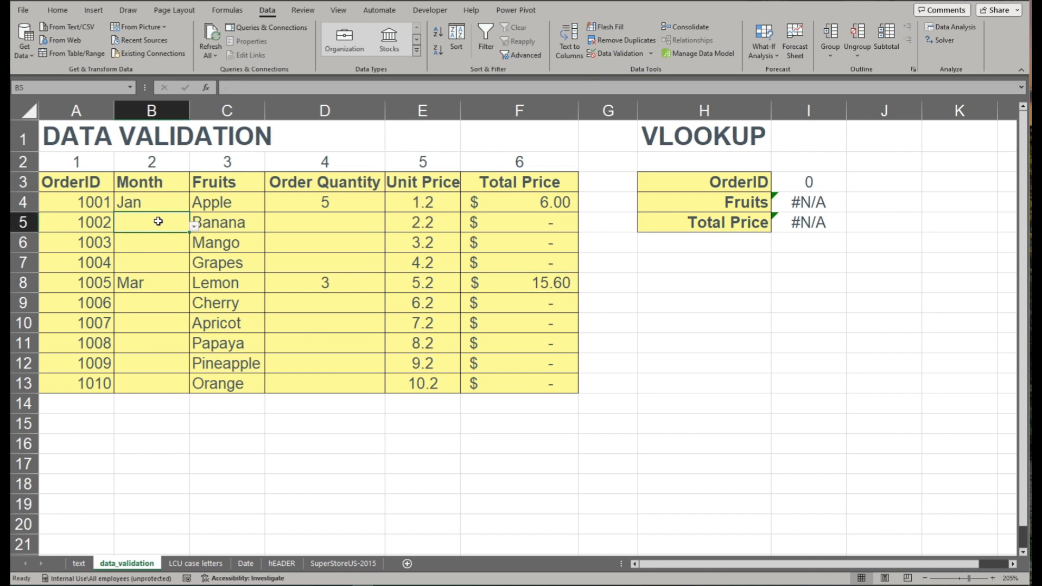
text(July)
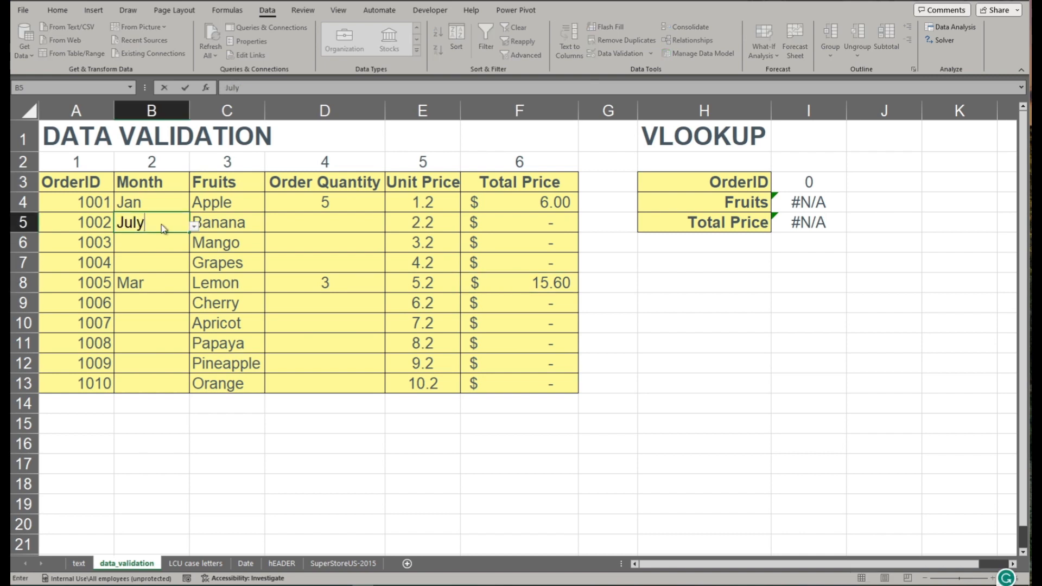
key(Return)
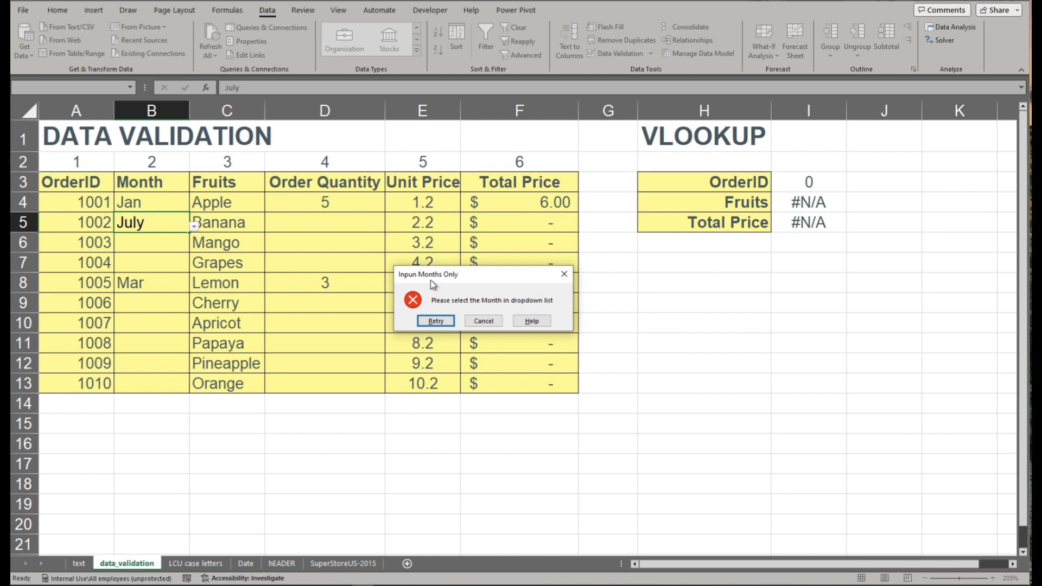
click(485, 321)
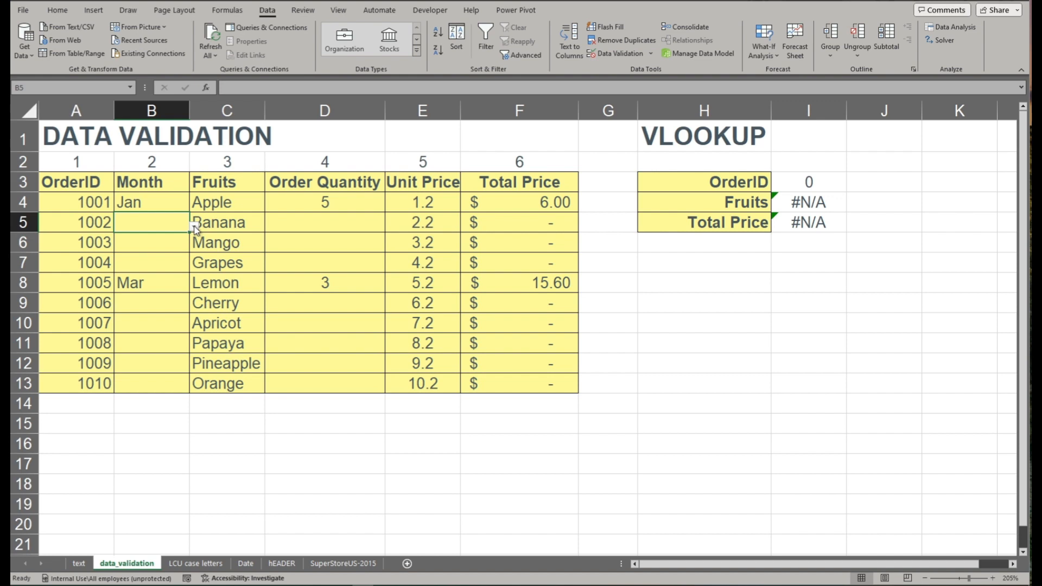
Step: Choose April as the month for the Banana order in B5 and set its order quantity to 4
click(194, 227)
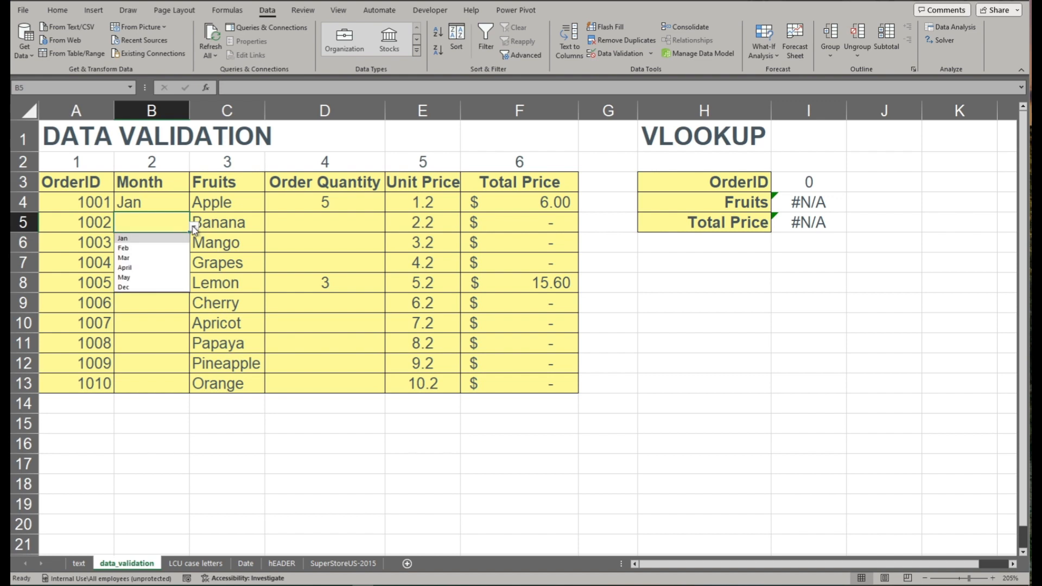
click(148, 267)
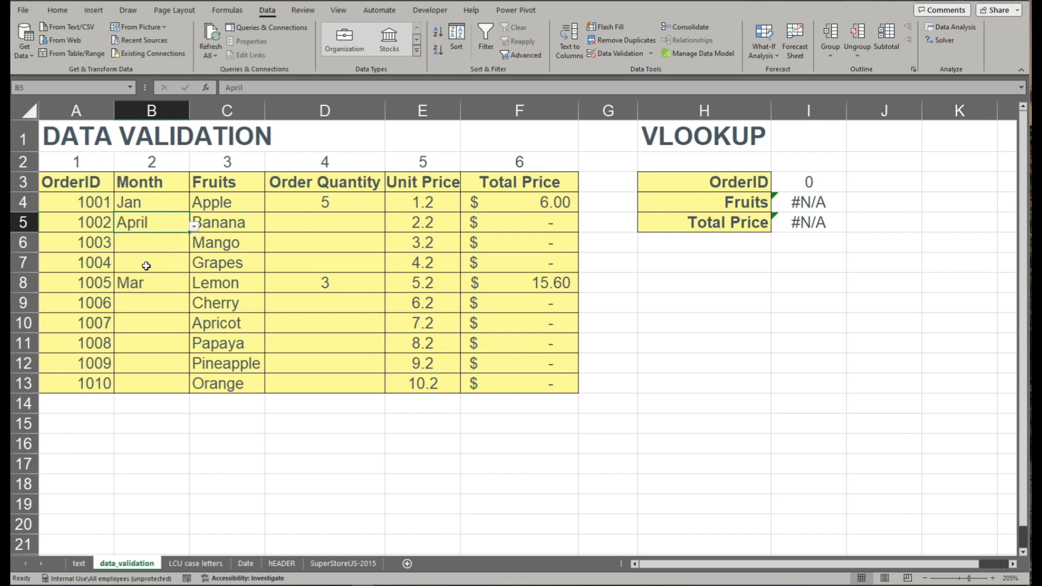
click(313, 226)
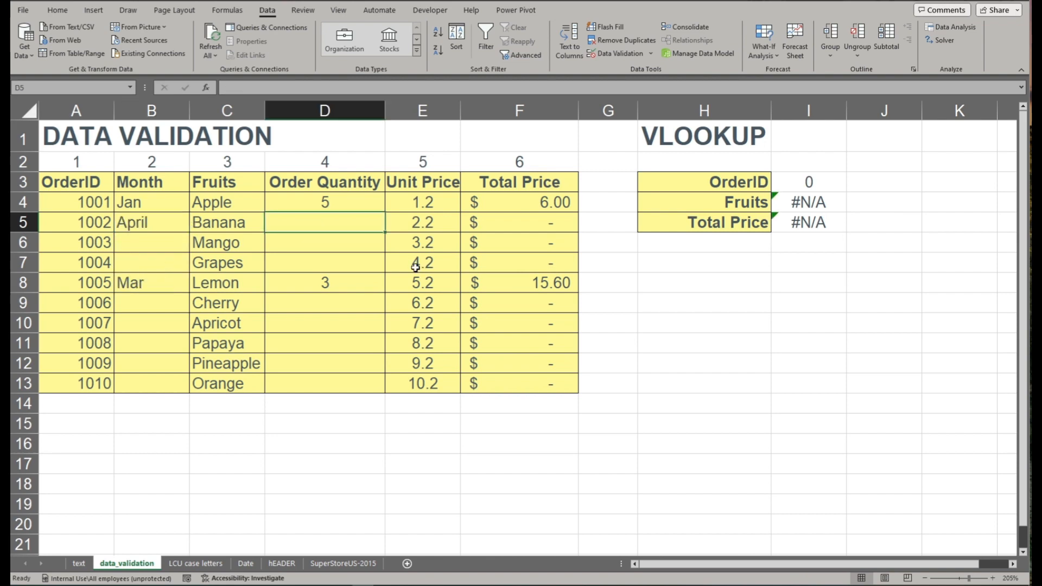
text(4)
key(Tab)
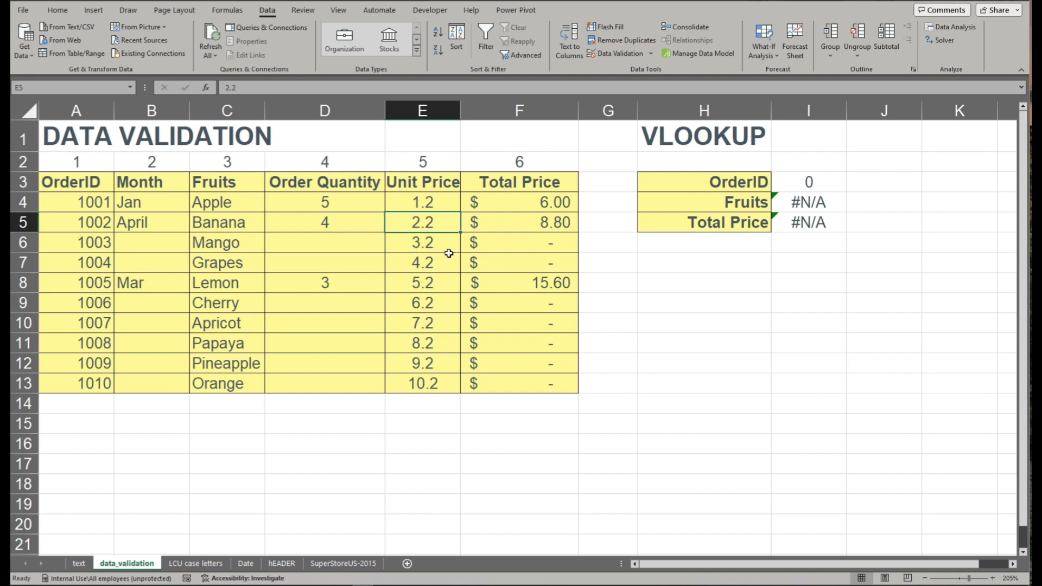
click(548, 225)
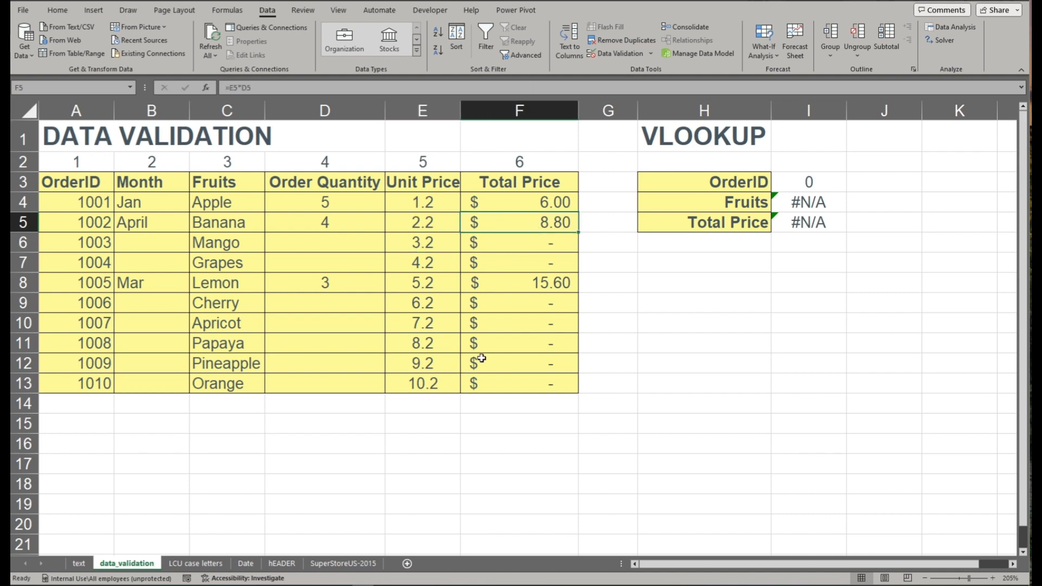
click(360, 198)
click(507, 245)
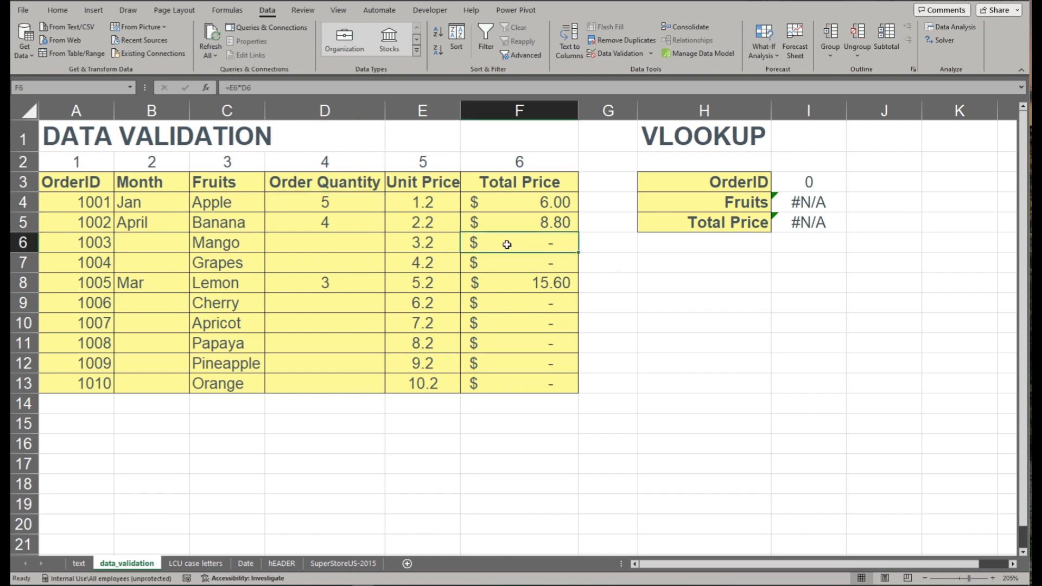
click(335, 300)
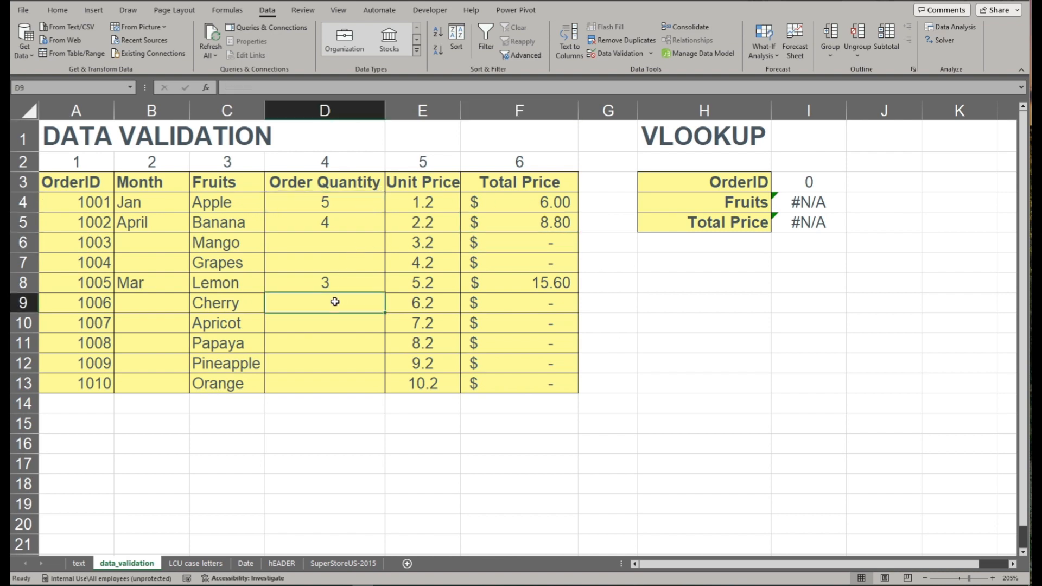
Step: Clear all the order quantities in D4:D13
drag(329, 200, 348, 382)
key(Delete)
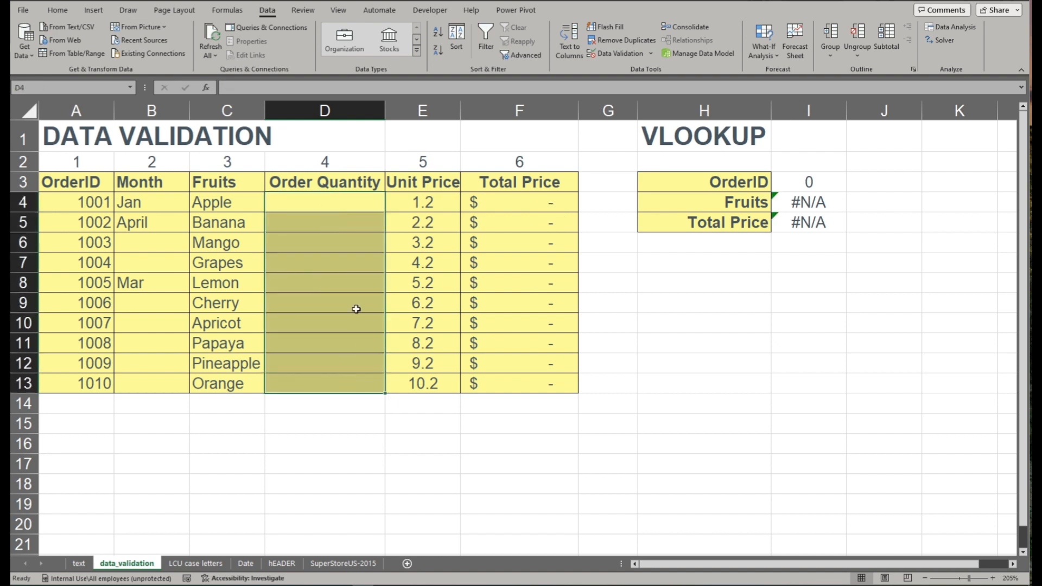
click(331, 207)
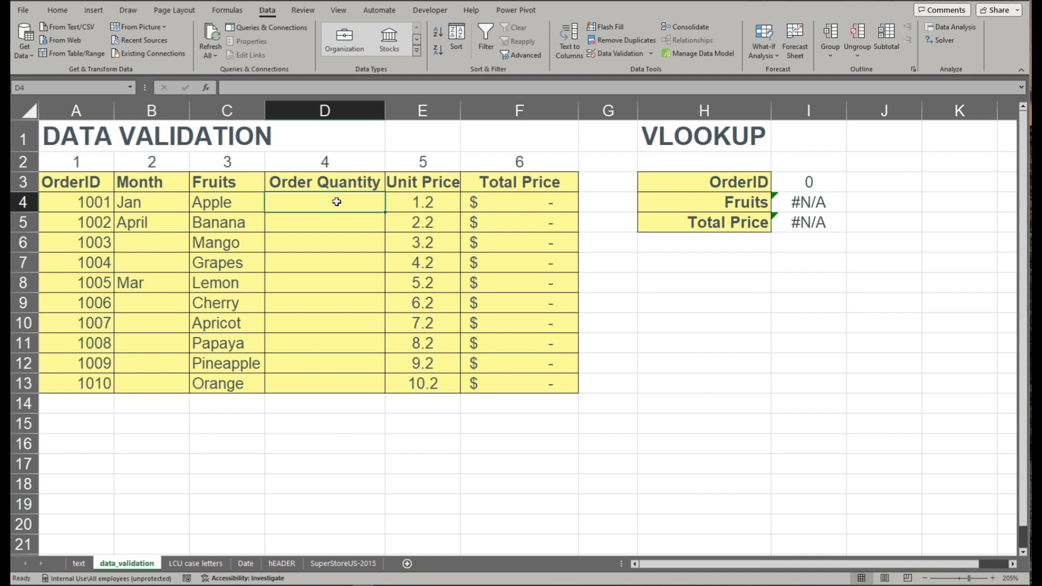
Step: Restrict the order quantities in D4:D13 to whole numbers between 1 and 20 with data validation
drag(337, 202, 351, 388)
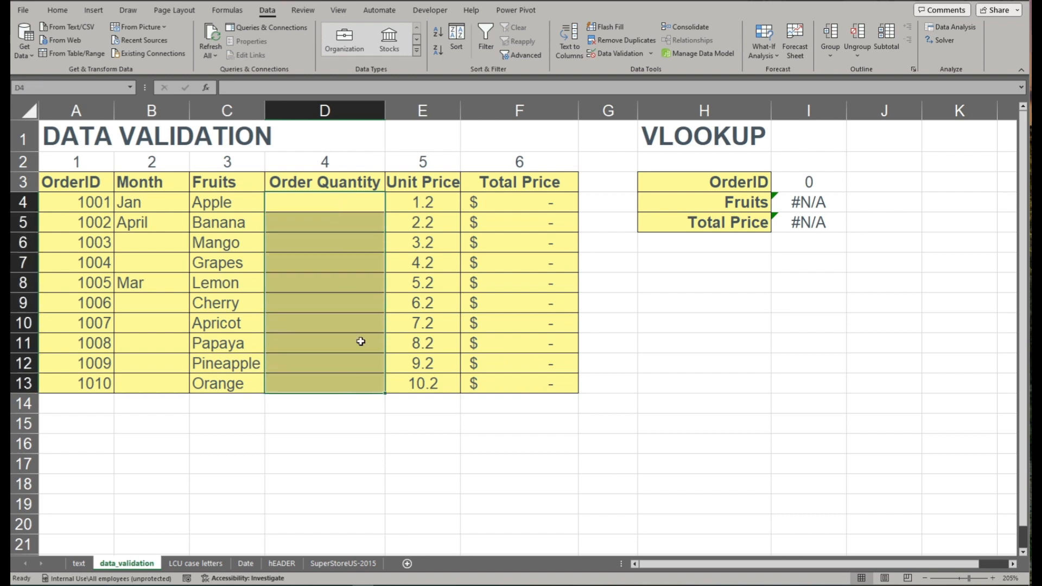
click(627, 57)
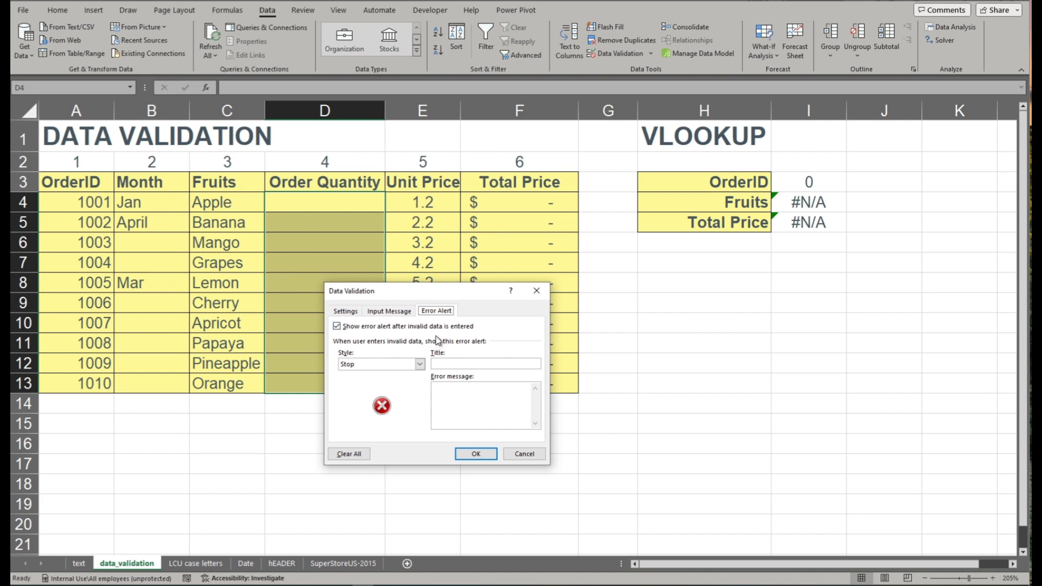
click(350, 311)
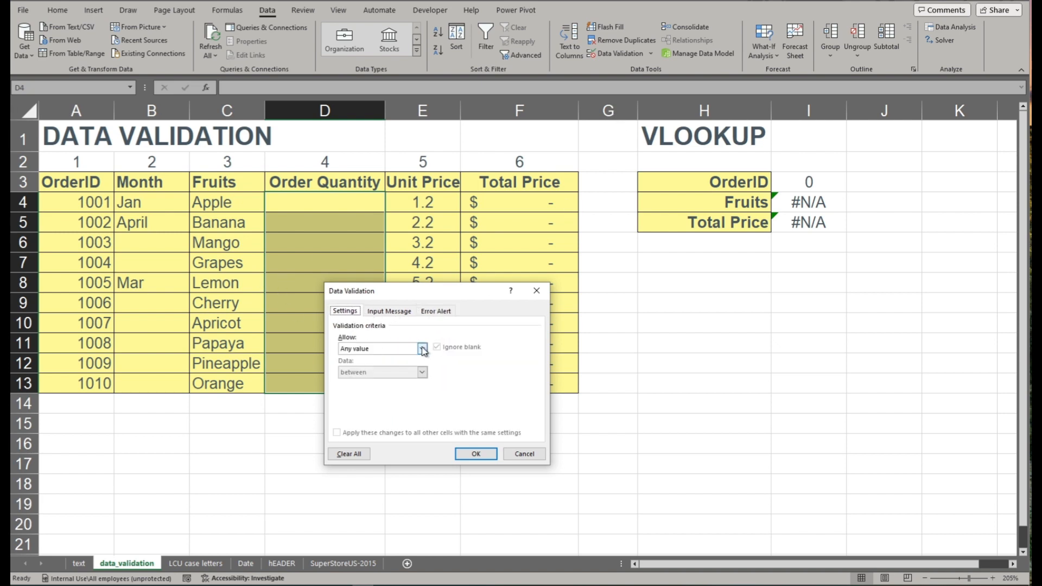
click(423, 349)
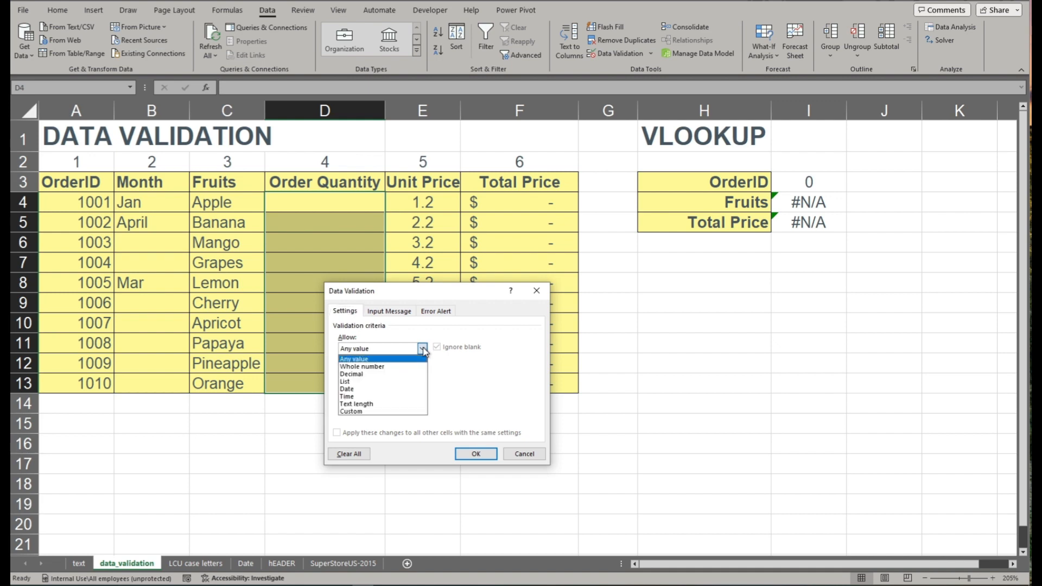
click(384, 367)
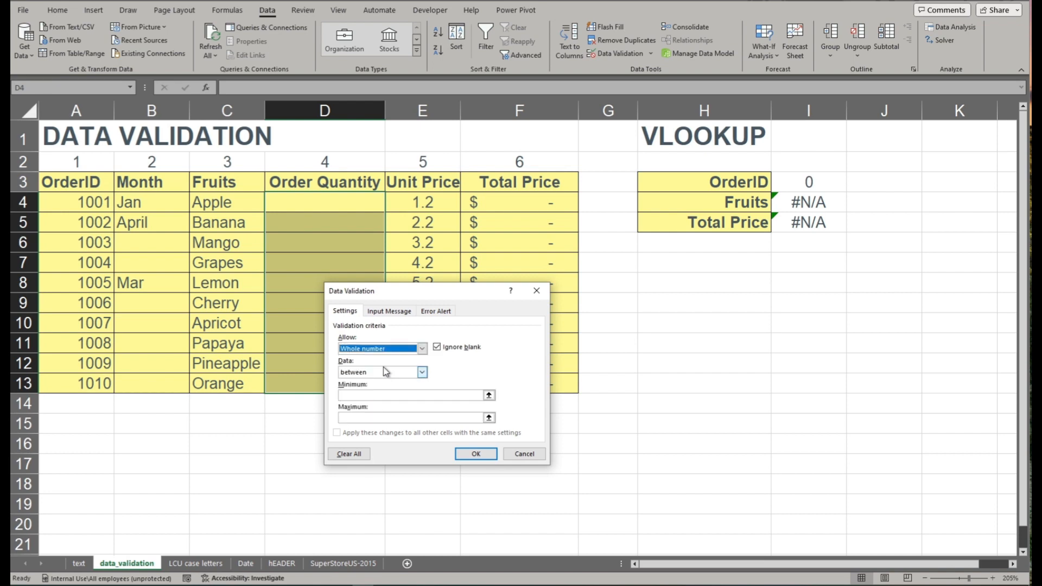
click(357, 395)
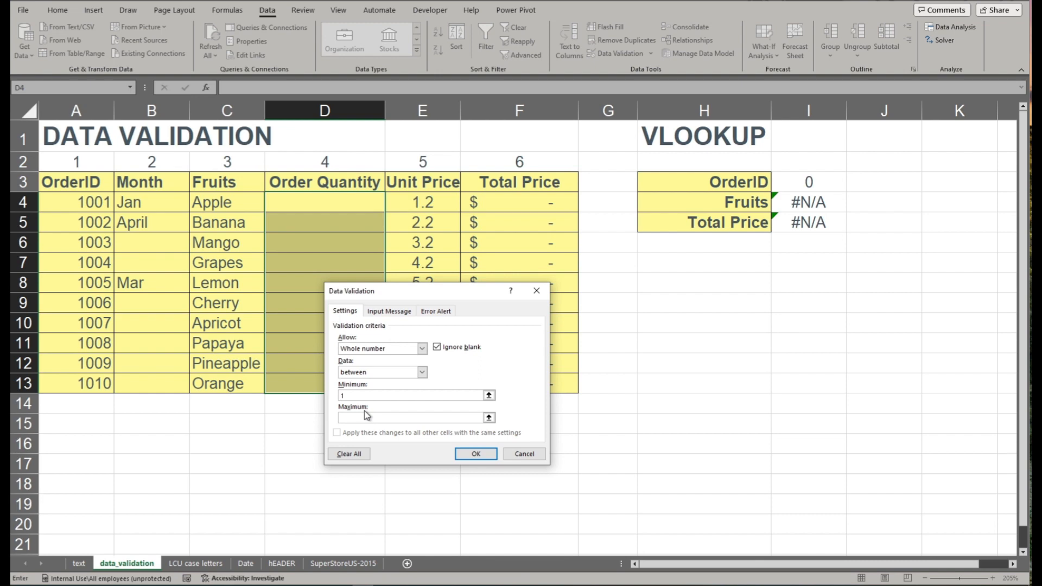
click(364, 417)
text(20)
click(476, 456)
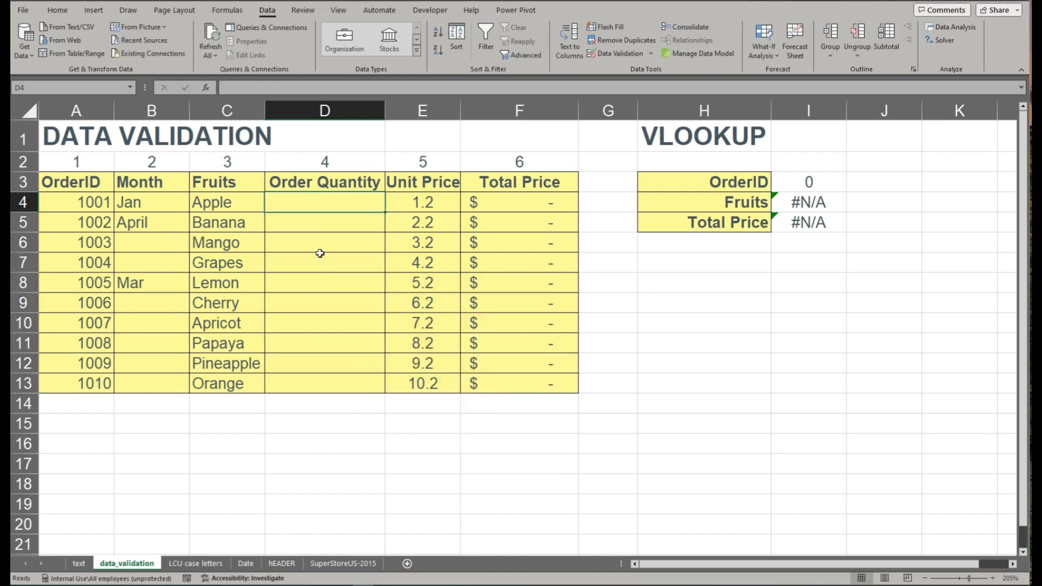
Step: Try to enter an order quantity of 0 for the Apple order in D4, then cancel the entry
click(315, 285)
click(326, 201)
text(0)
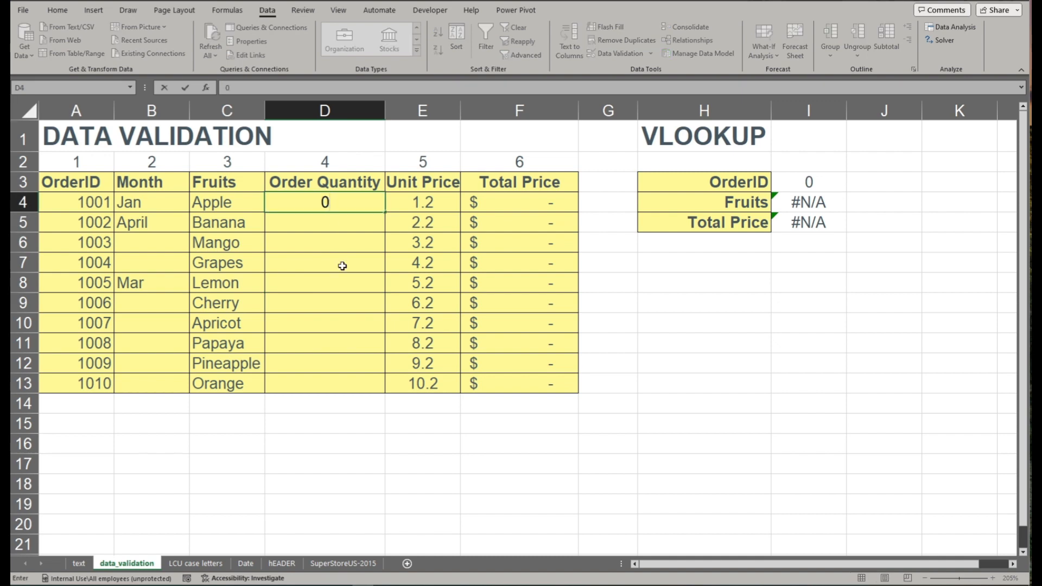
key(Return)
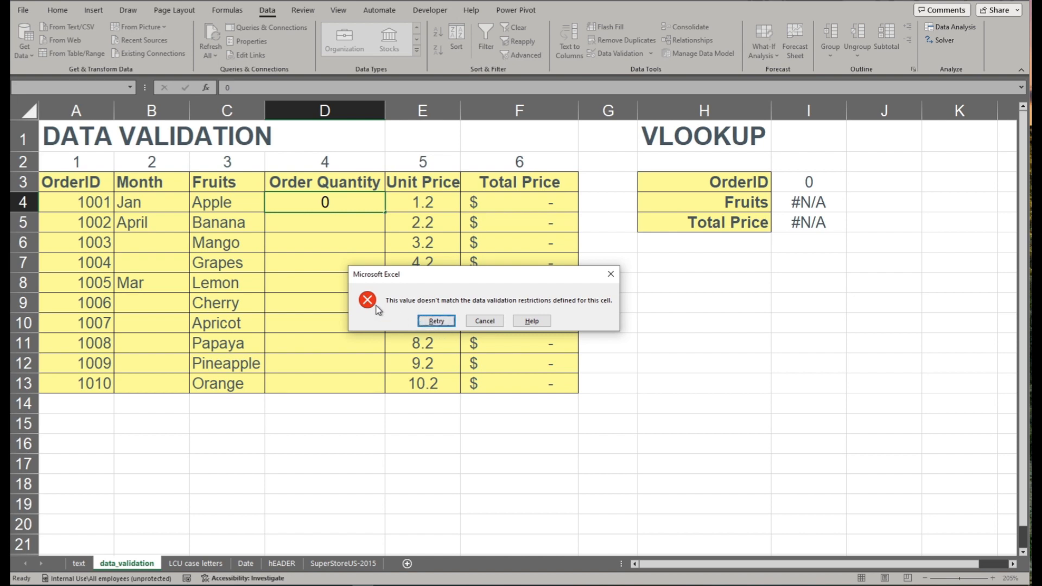
click(483, 321)
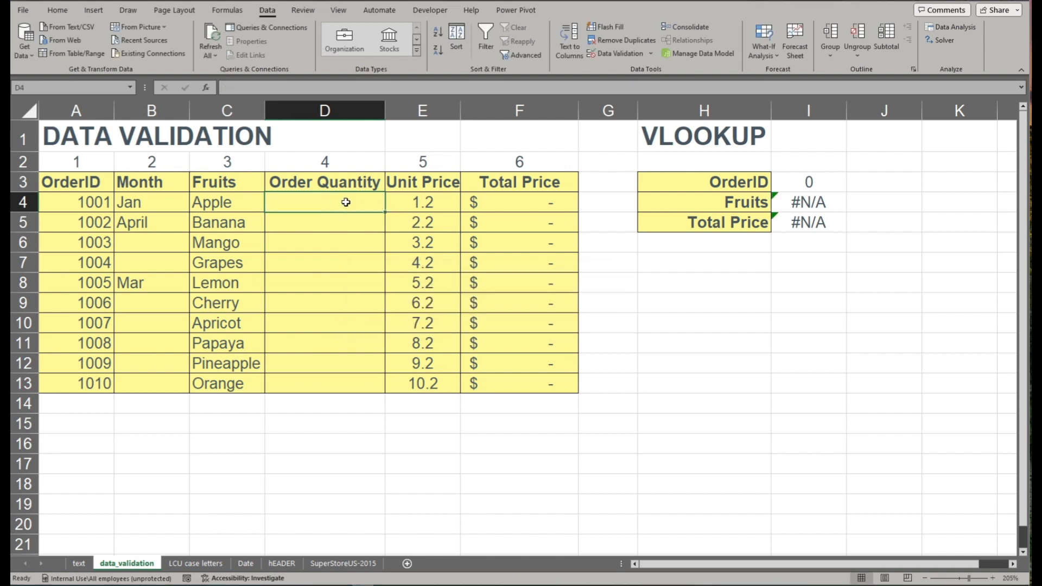
Step: Give the validation of D4:D13 an input message titled "Data validation" reading "Please input only a value from 1 to 20"
drag(344, 202, 338, 387)
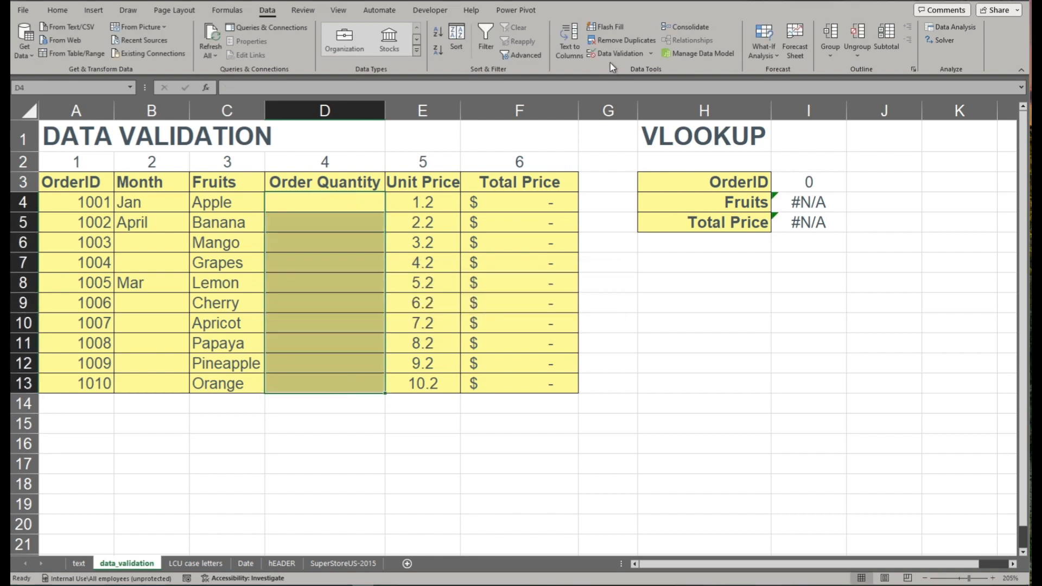
click(652, 54)
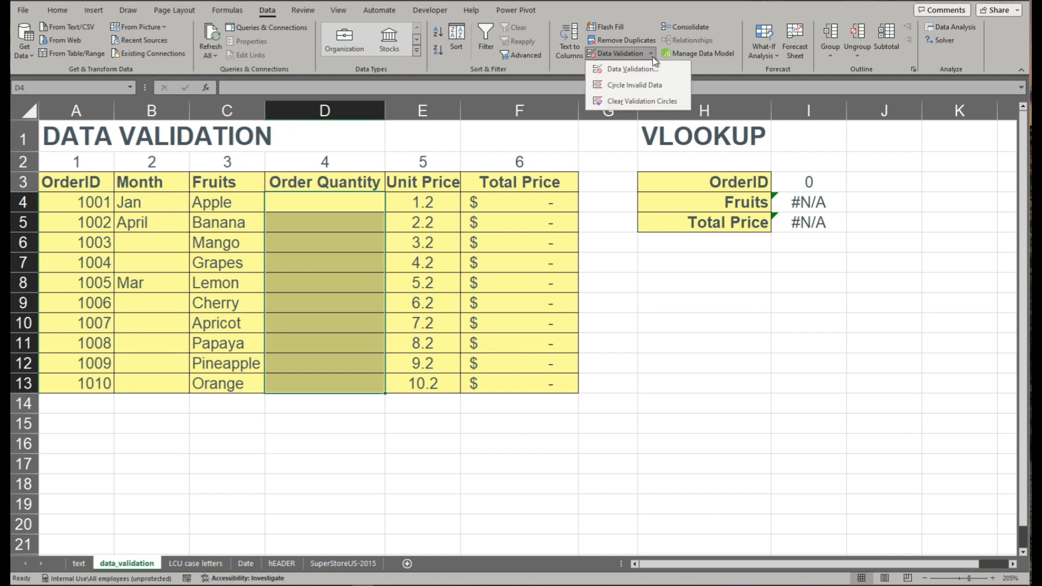
click(629, 69)
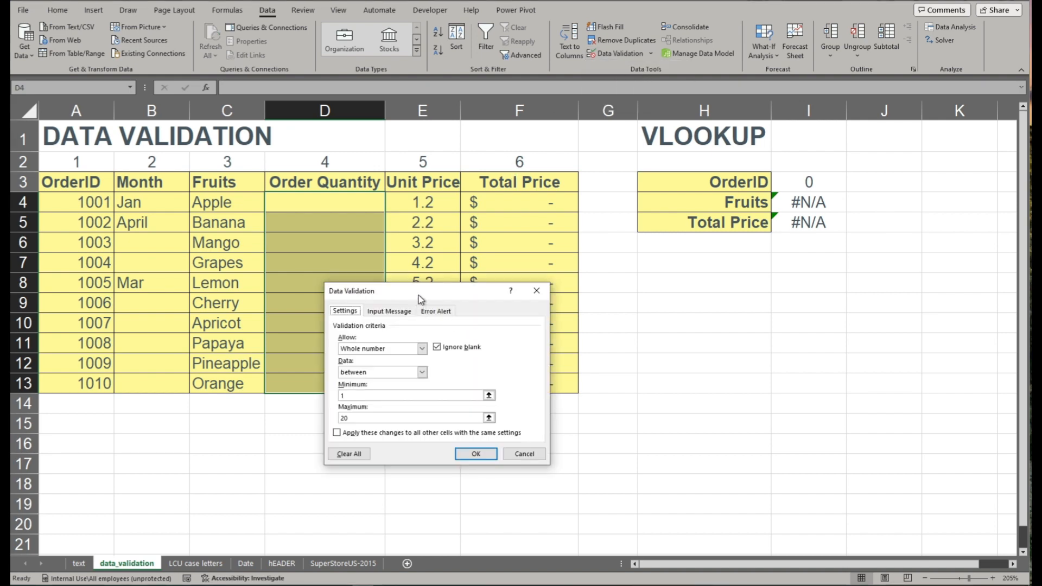
drag(419, 295, 503, 265)
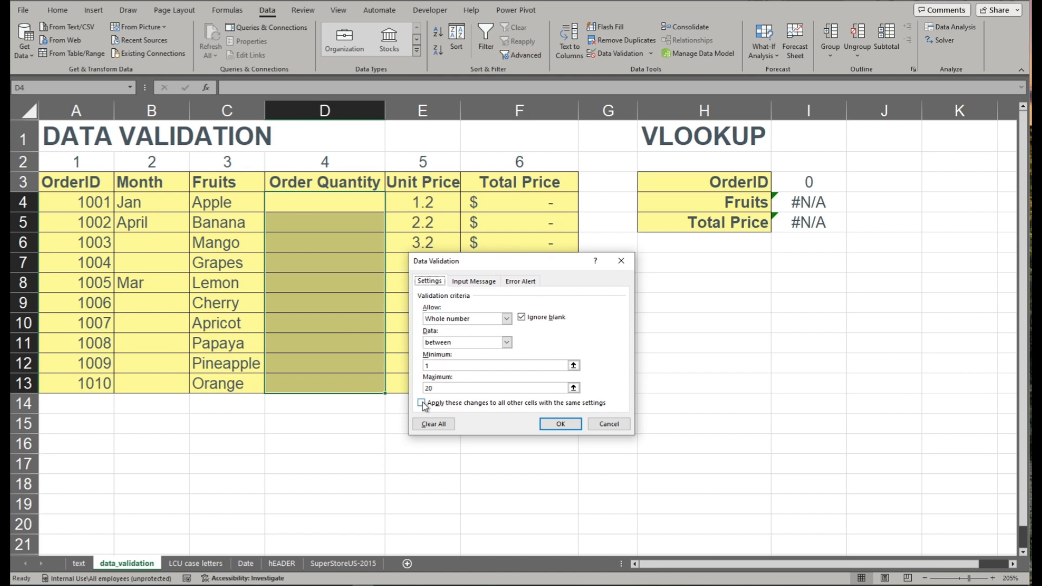
click(521, 282)
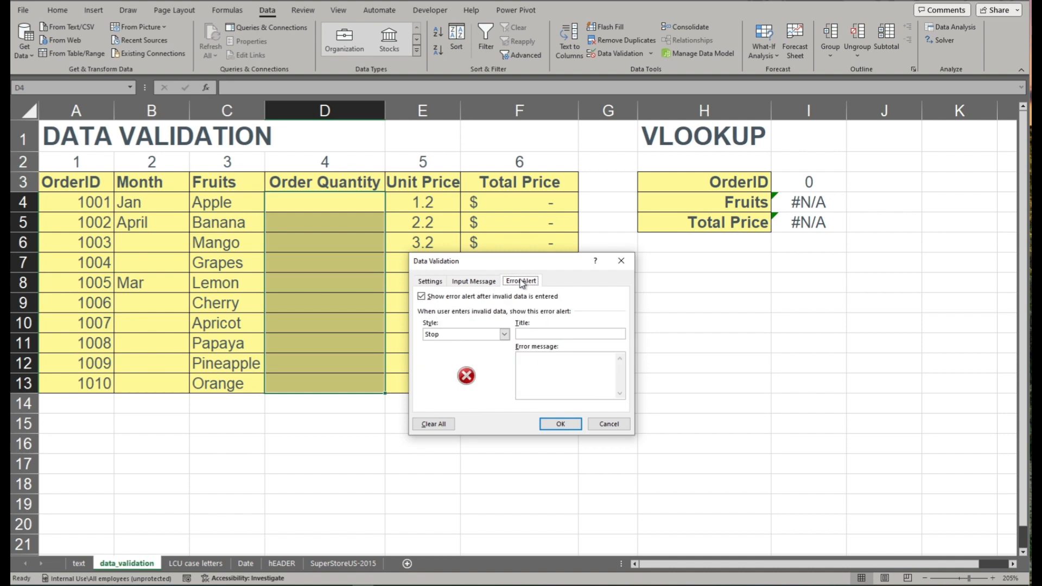
click(488, 282)
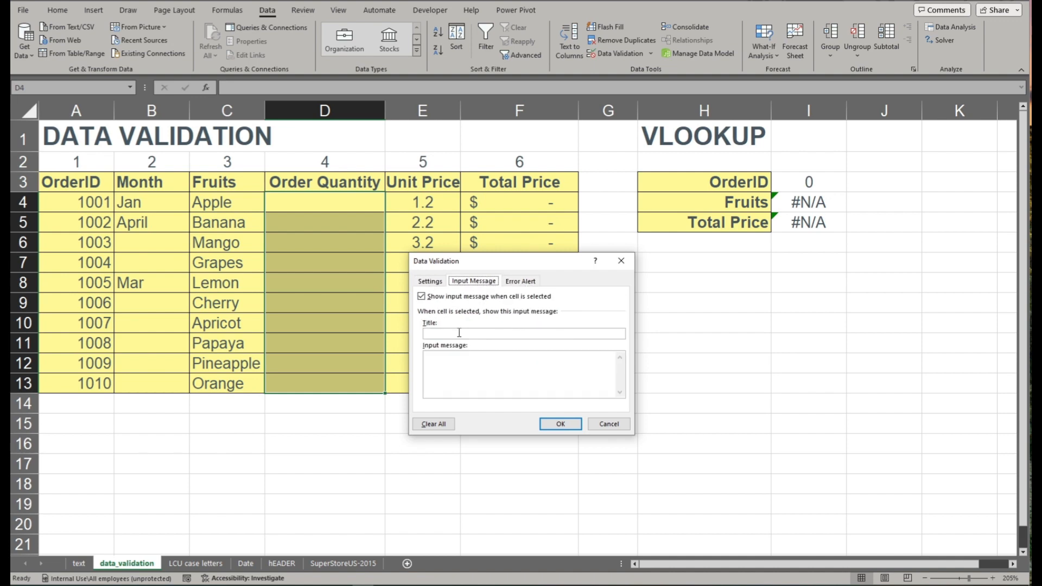
click(459, 333)
text(Data)
text( validation)
text(Please )
text(input only)
text( a value from)
text( 1 t)
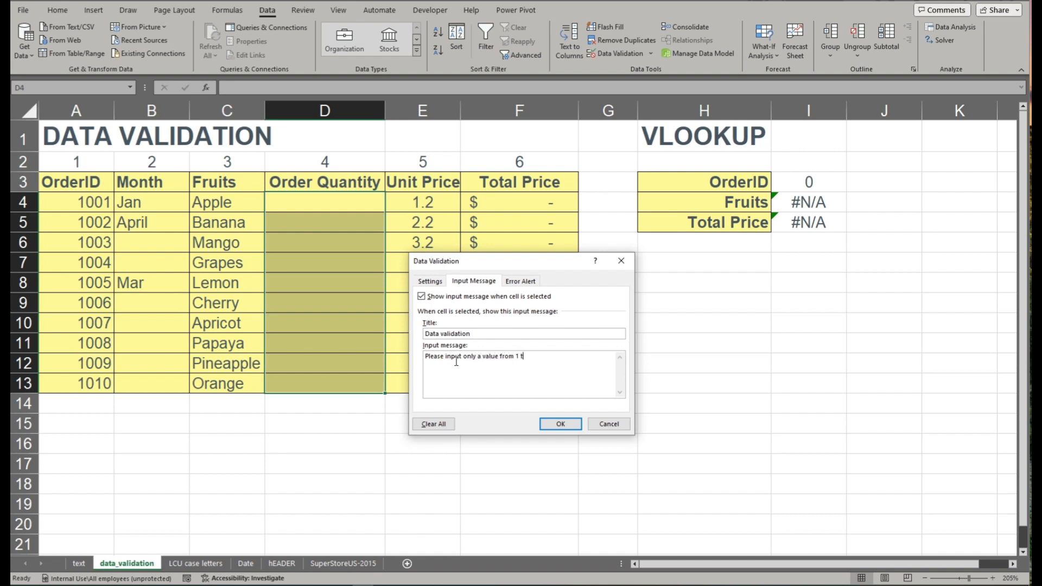
text(o 20)
Step: Add a Stop error alert titled "Data validation" reading "Please input value from 1 to 20 only" and apply the validation settings
click(521, 281)
click(545, 370)
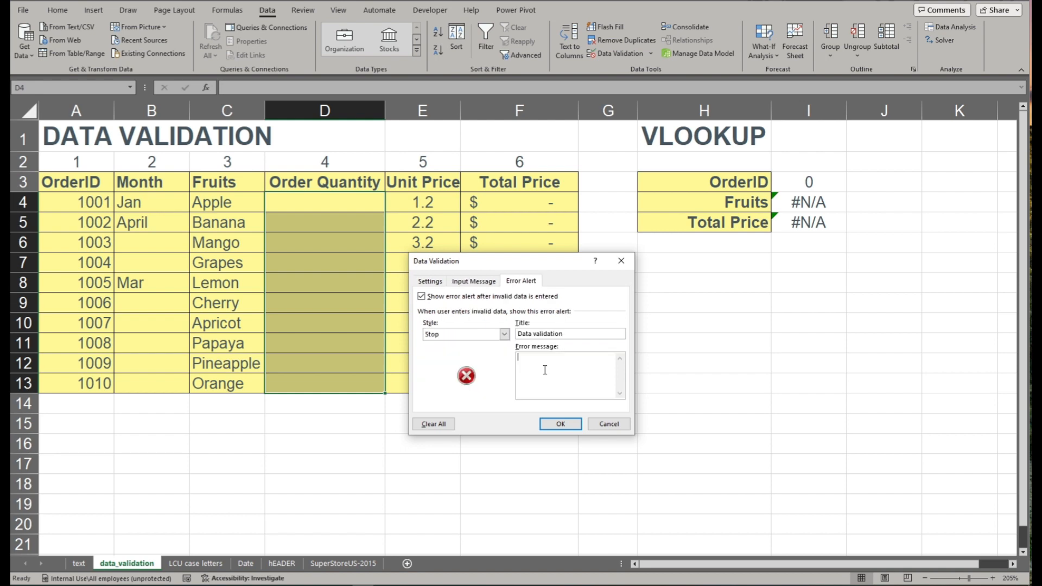
text(Please input value from 1 to 20 only)
click(560, 424)
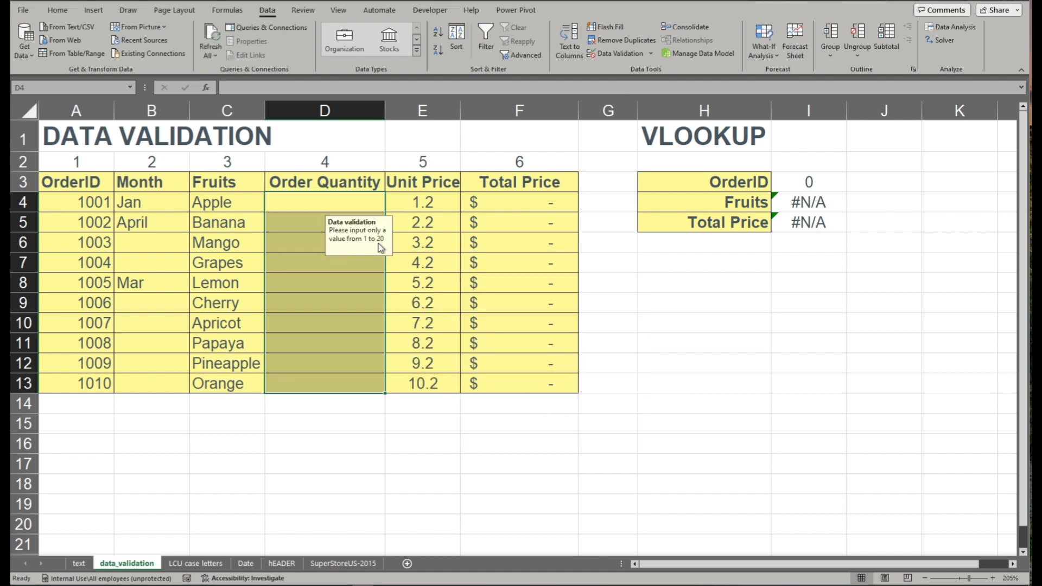
Step: Check the input message on several cells of the Order Quantity column
click(316, 198)
click(310, 263)
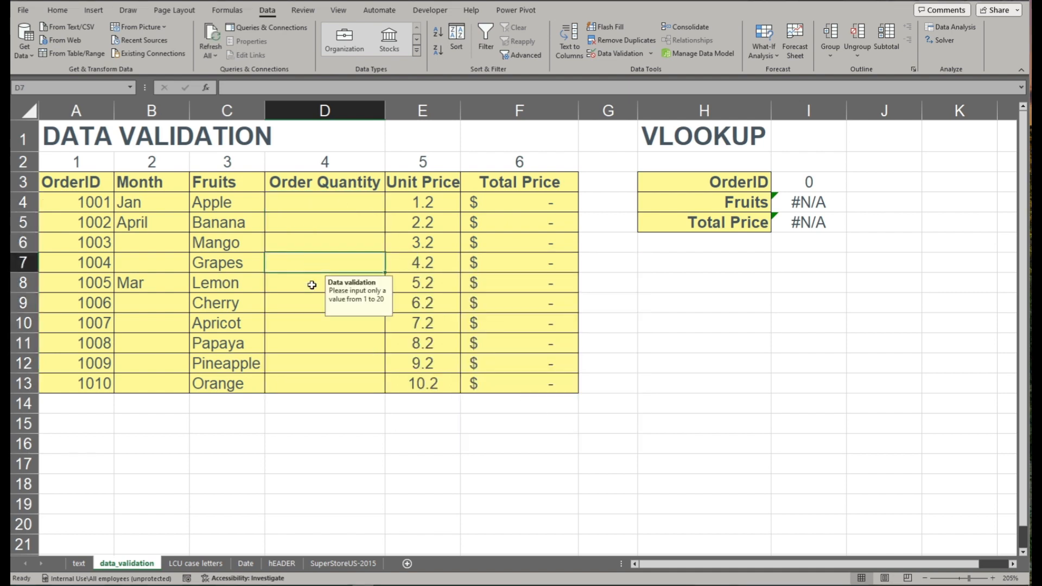
click(313, 346)
Step: Fill in the order quantities 1 to 9 consecutively from Apple in D4 down to Pineapple in D12
click(301, 202)
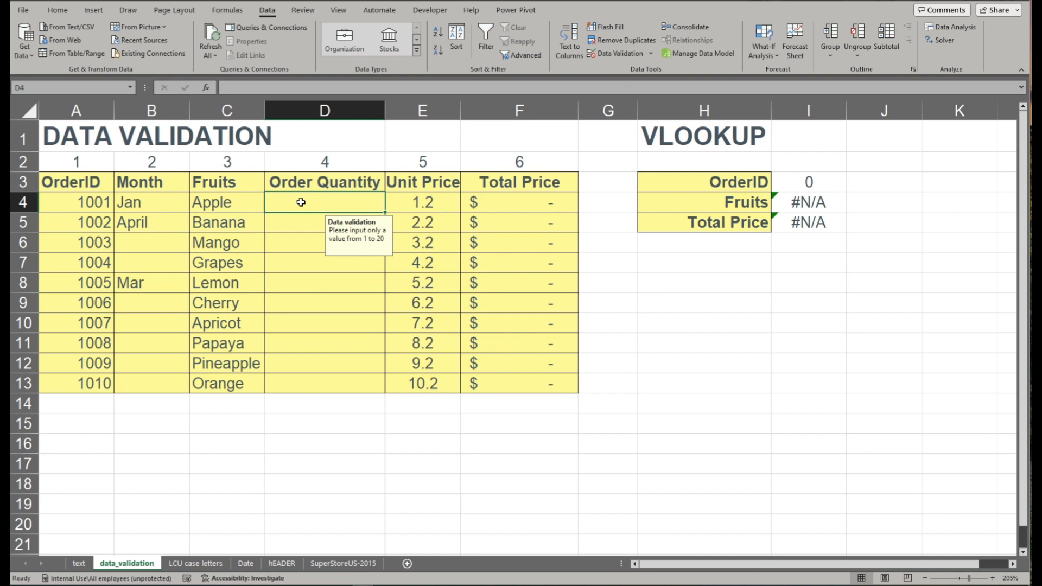
text(1)
key(Return)
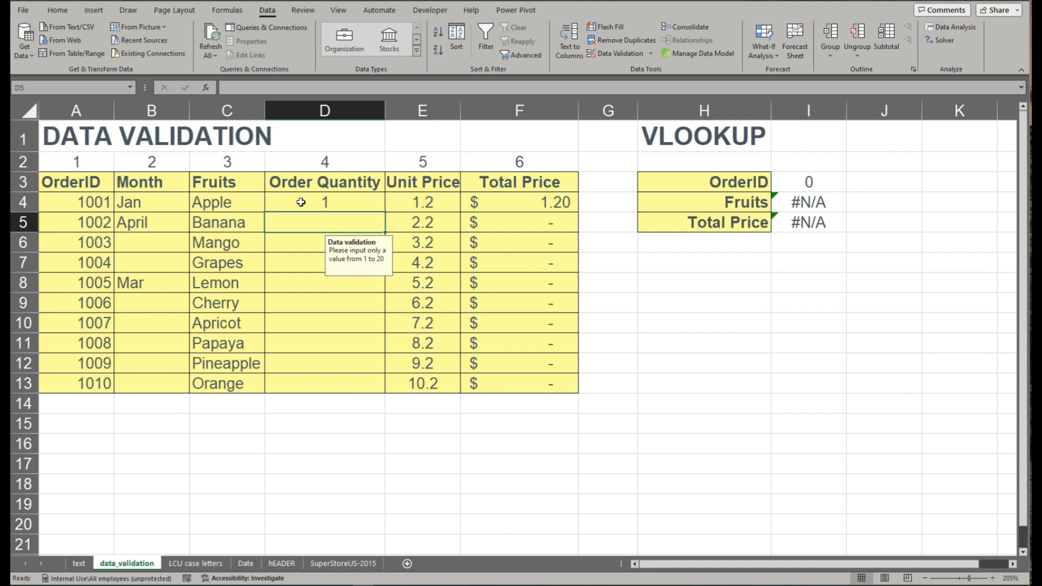
text(2)
key(Return)
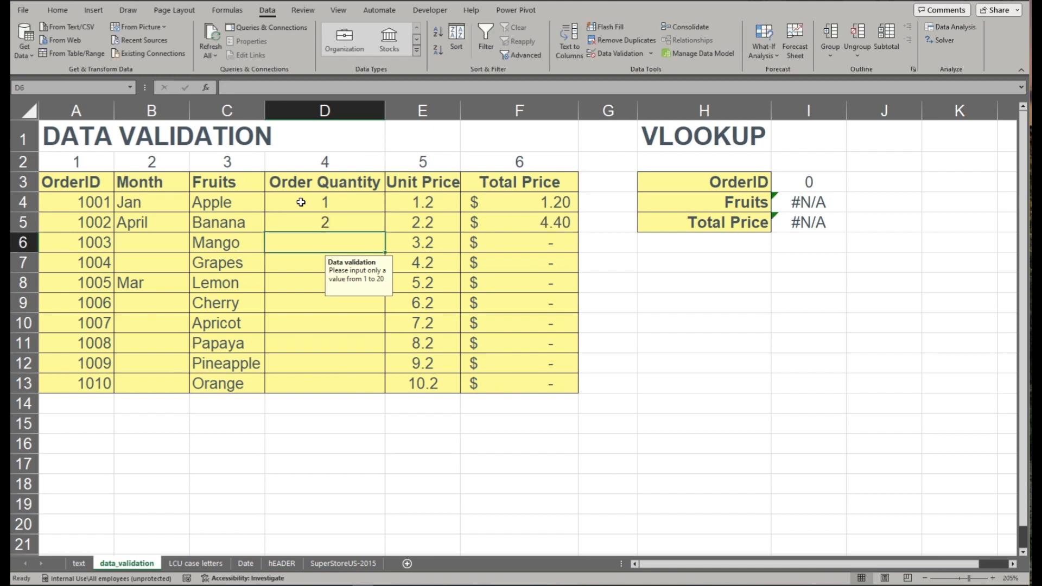
text(3)
key(Return)
text(4)
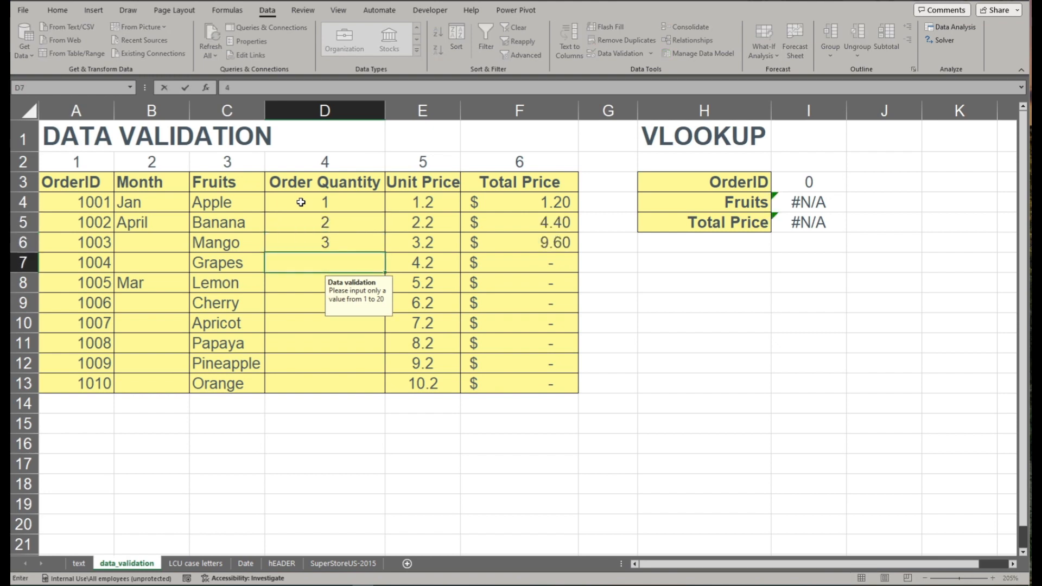
key(Return)
text(5)
key(Return)
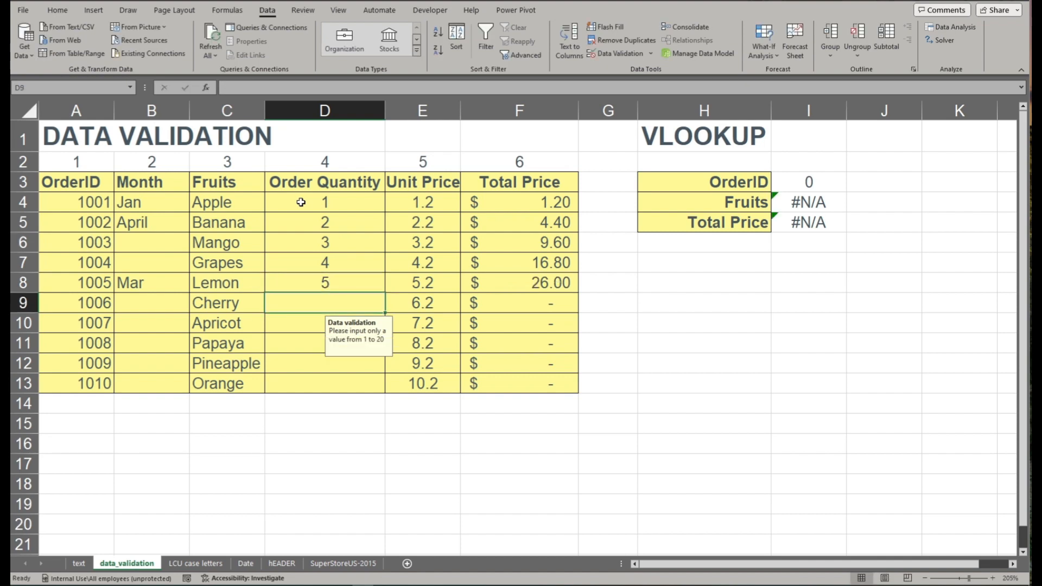
text(6)
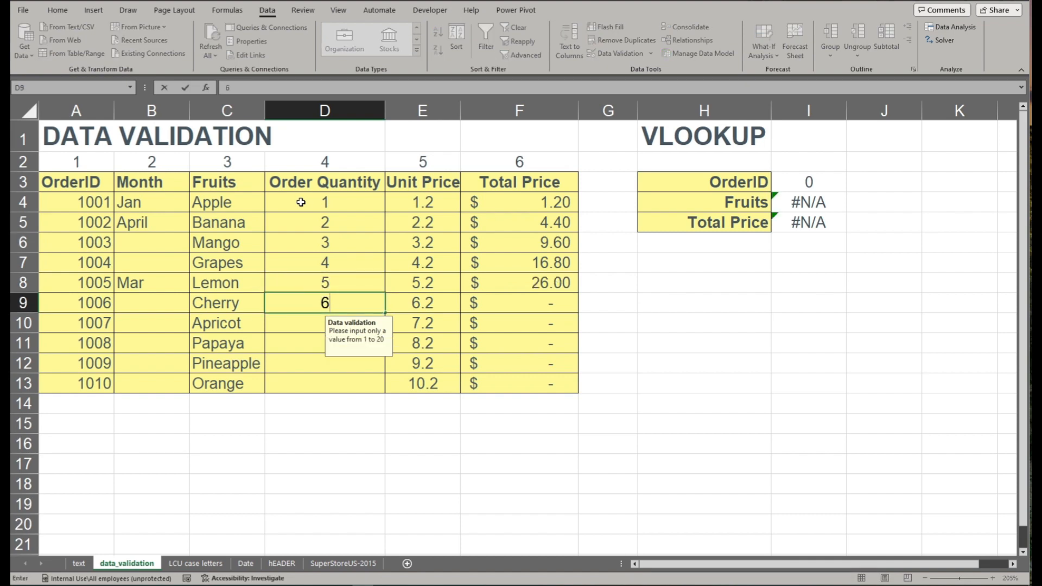
key(Return)
text(7)
key(ctrl+Return)
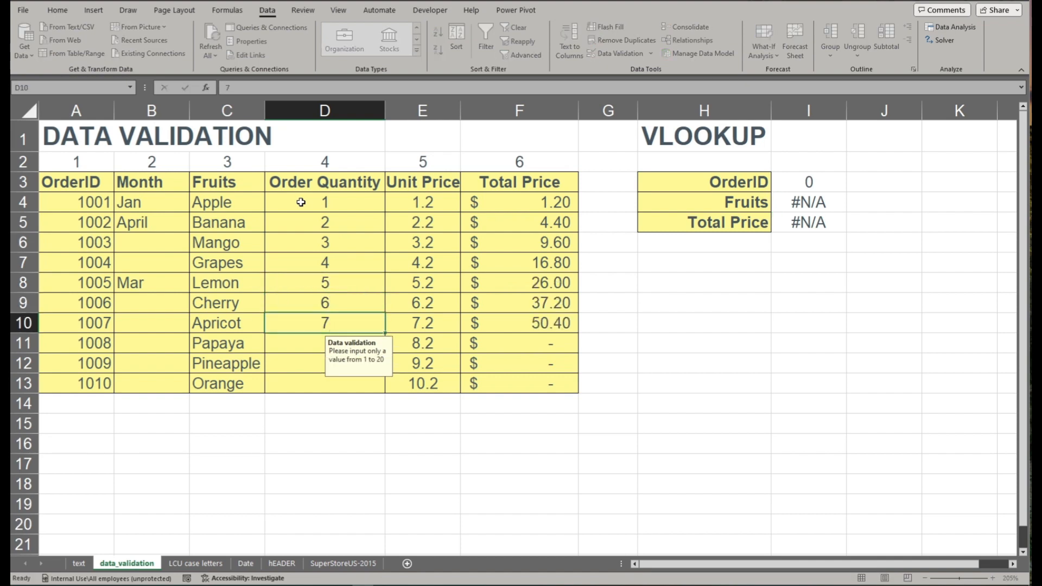
key(Return)
text(8)
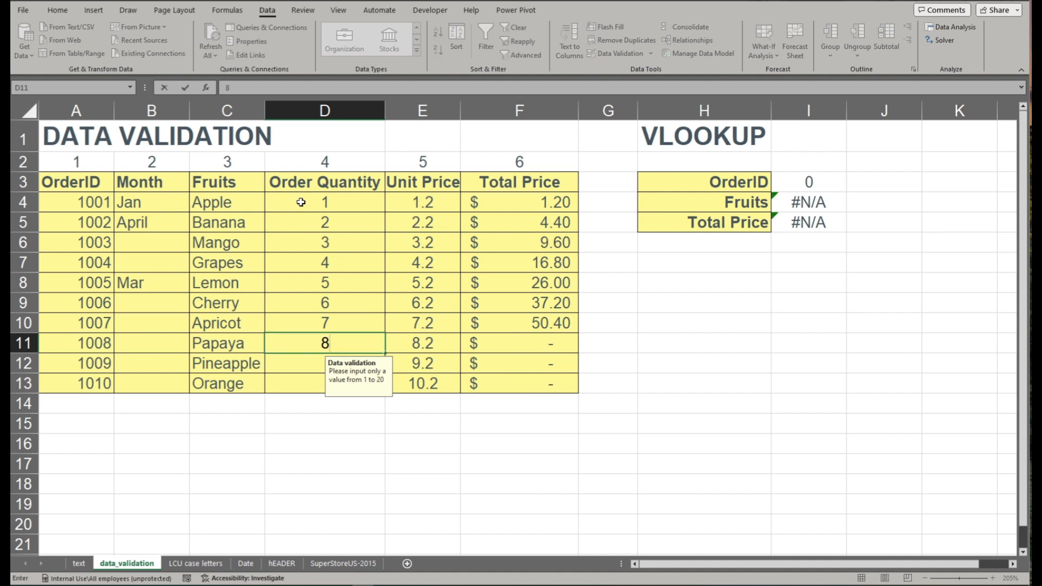
key(Return)
text(9)
key(Return)
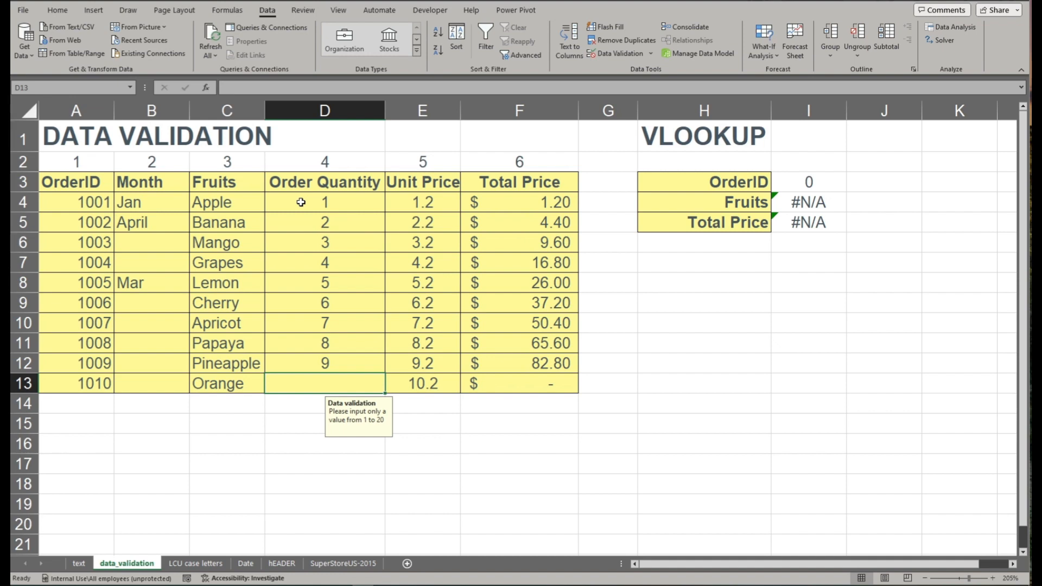
Step: Test the Order Quantity rule in D13 by trying the values 21 and 1.1, cancelling each entry
text(21)
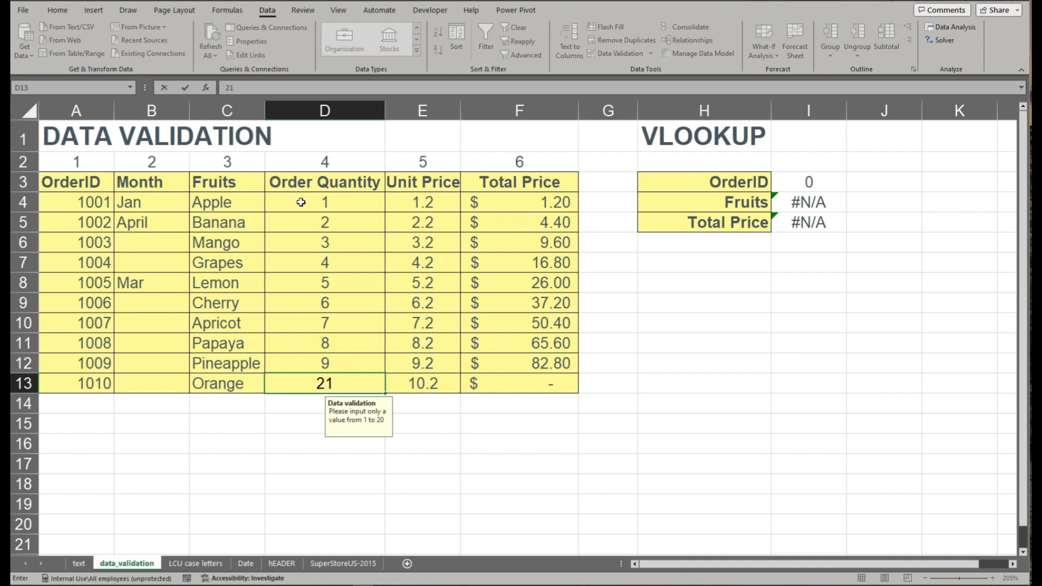
key(Return)
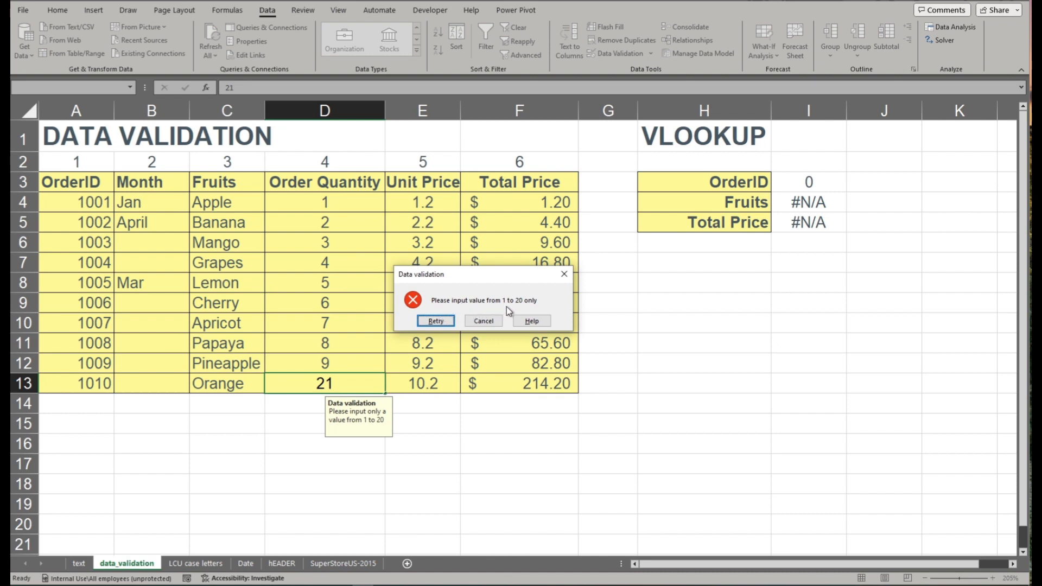
click(484, 320)
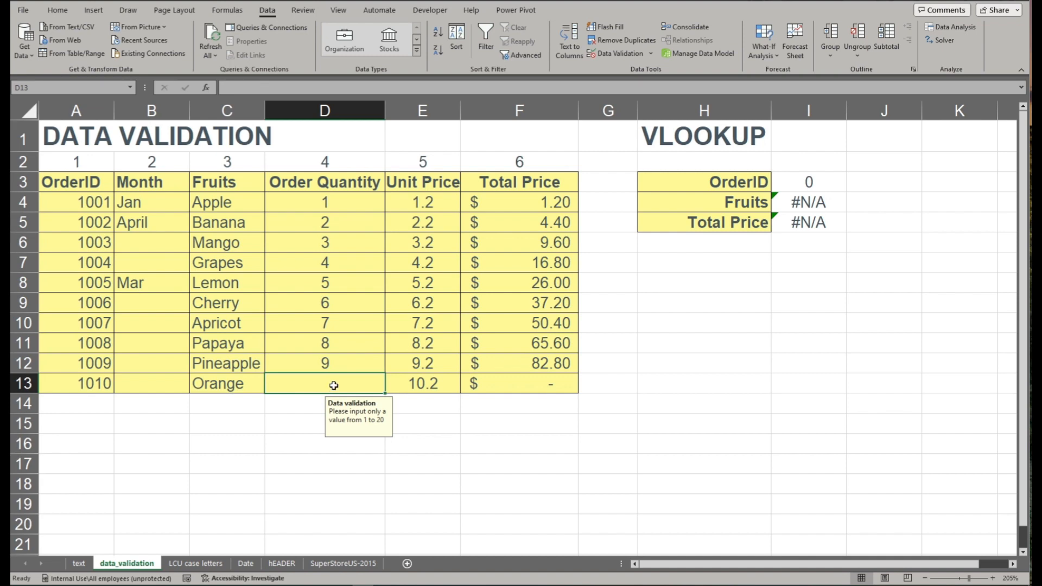
text(1.1)
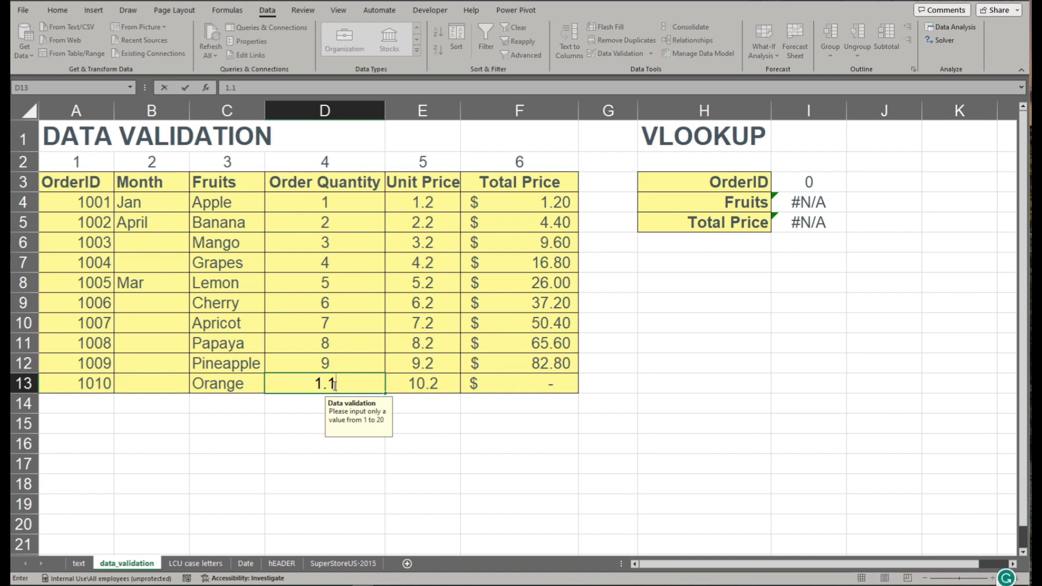
key(Return)
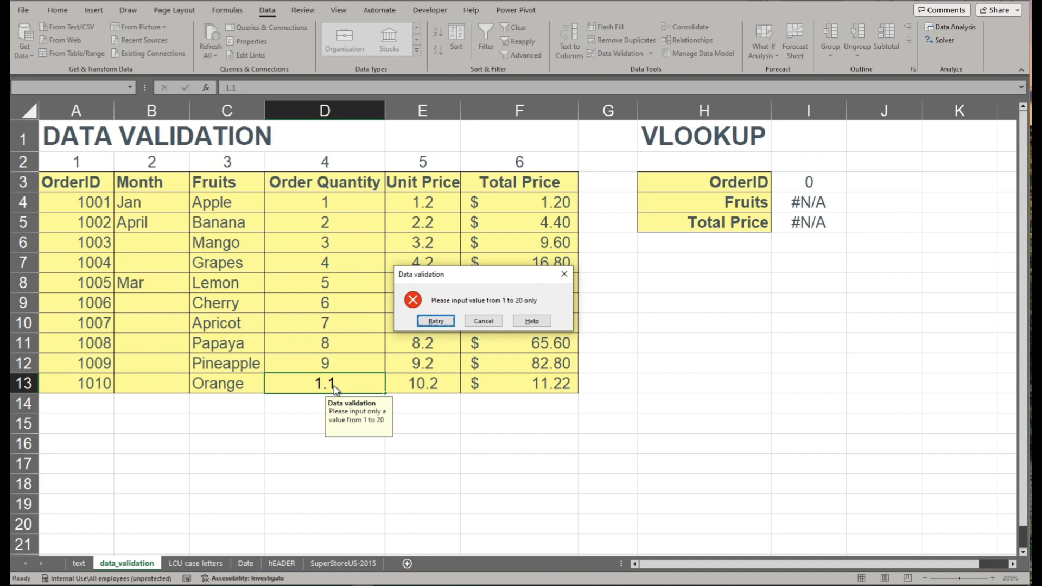
click(483, 321)
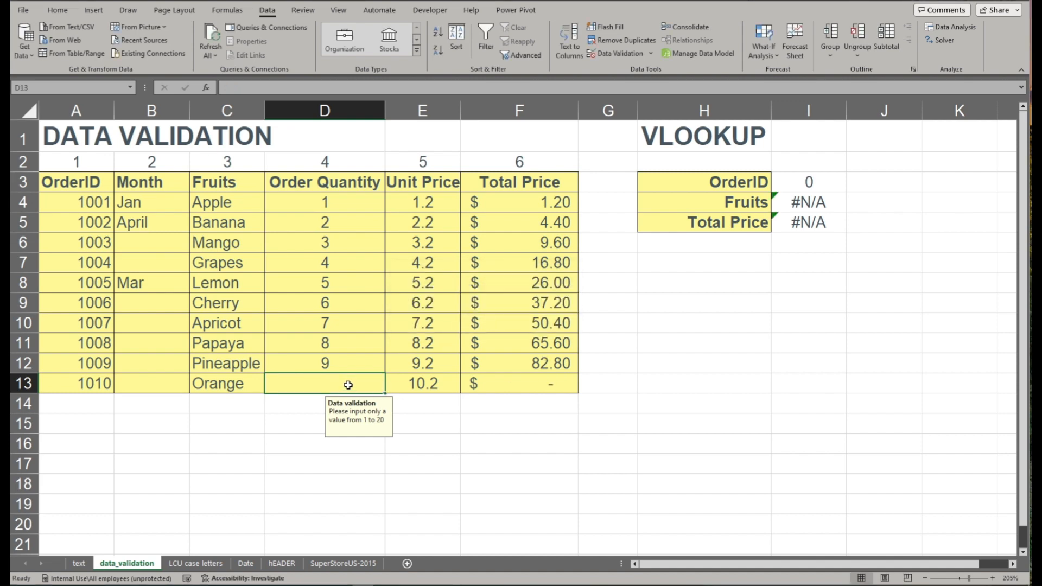
Step: Enter 10 as the order quantity for Orange in D13
text(10)
key(Return)
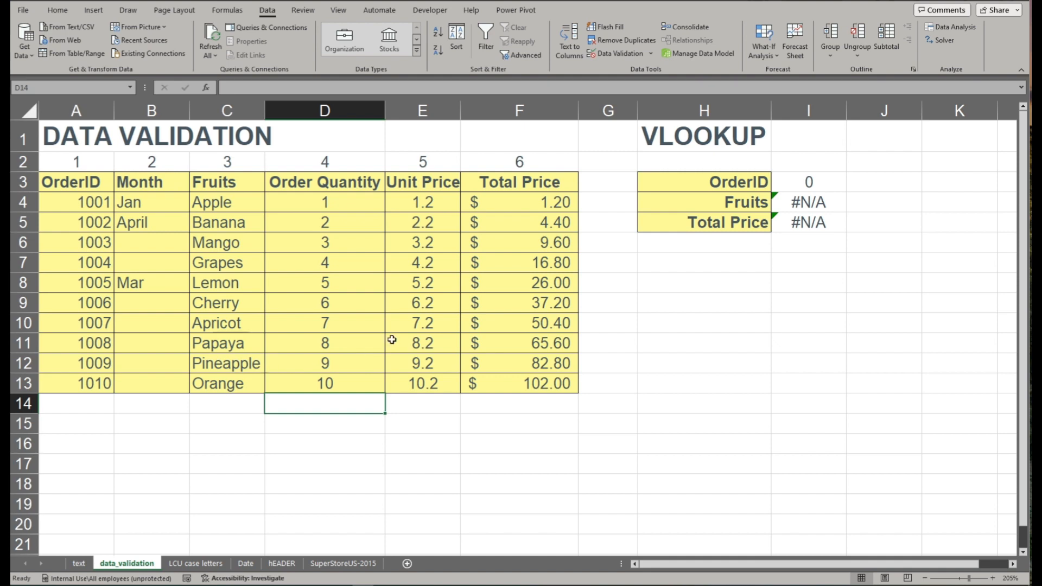
click(299, 184)
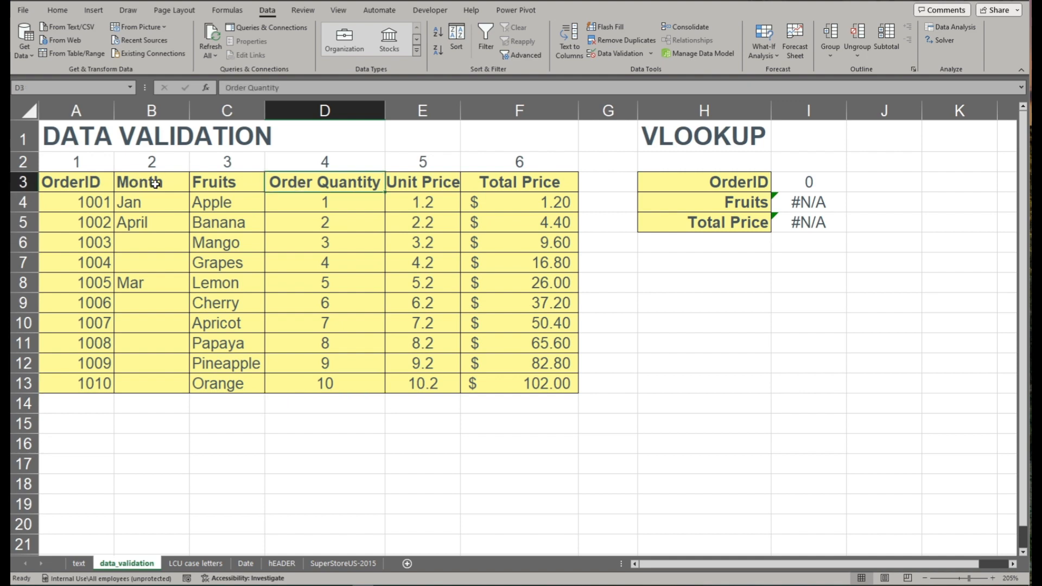
click(156, 183)
Step: Enter =VLOOKUP(I3,A3:F13,3) in I4 to look up the fruit for the order ID in I3
click(751, 283)
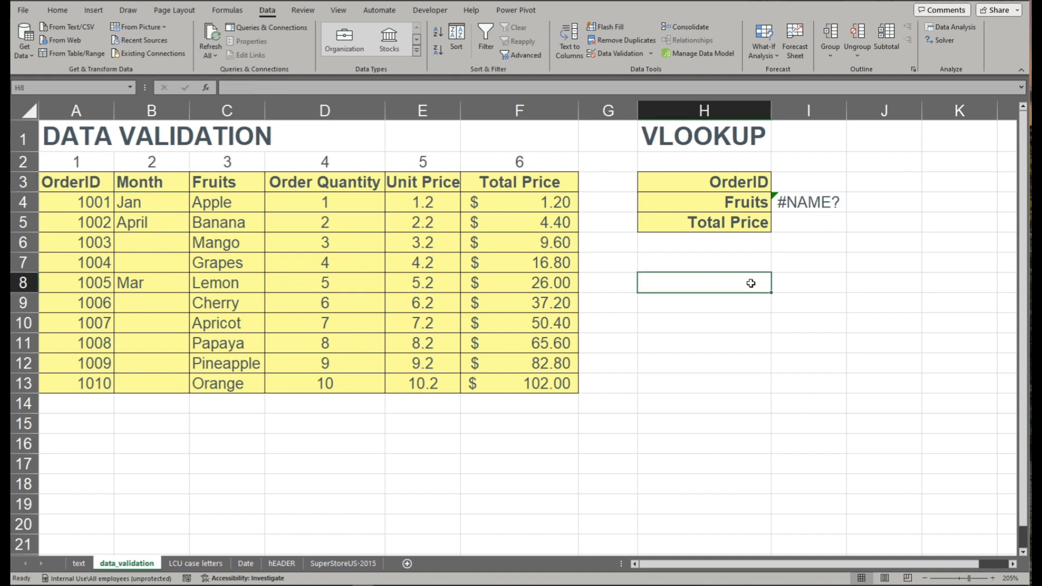
click(820, 203)
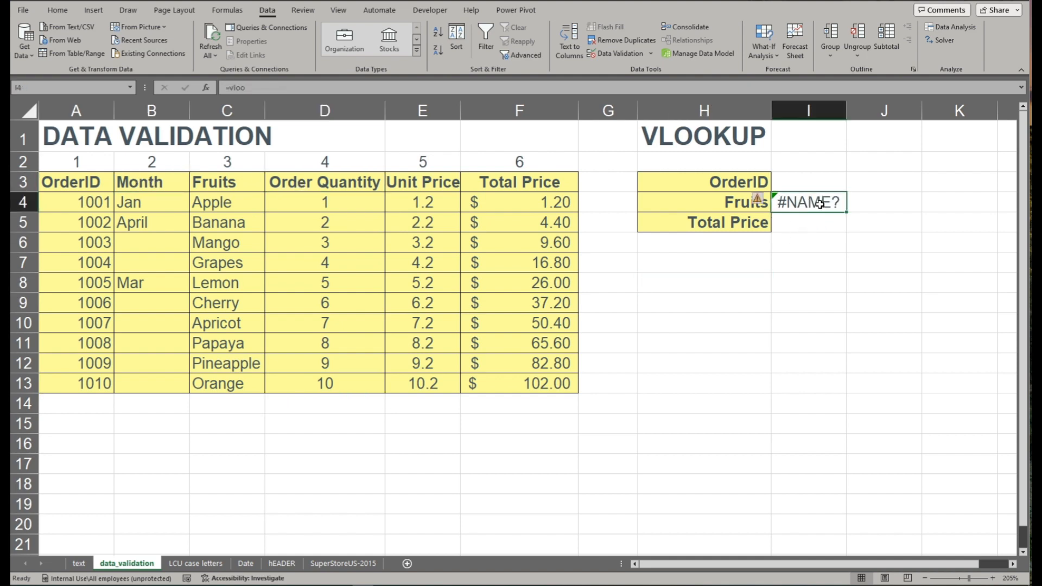
text(=vlook)
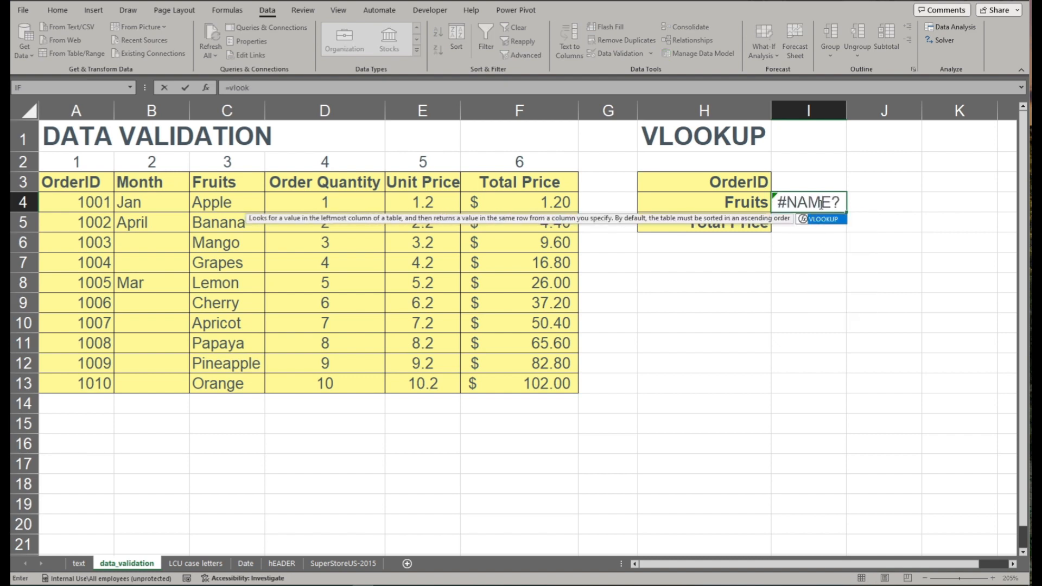
key(Tab)
click(801, 179)
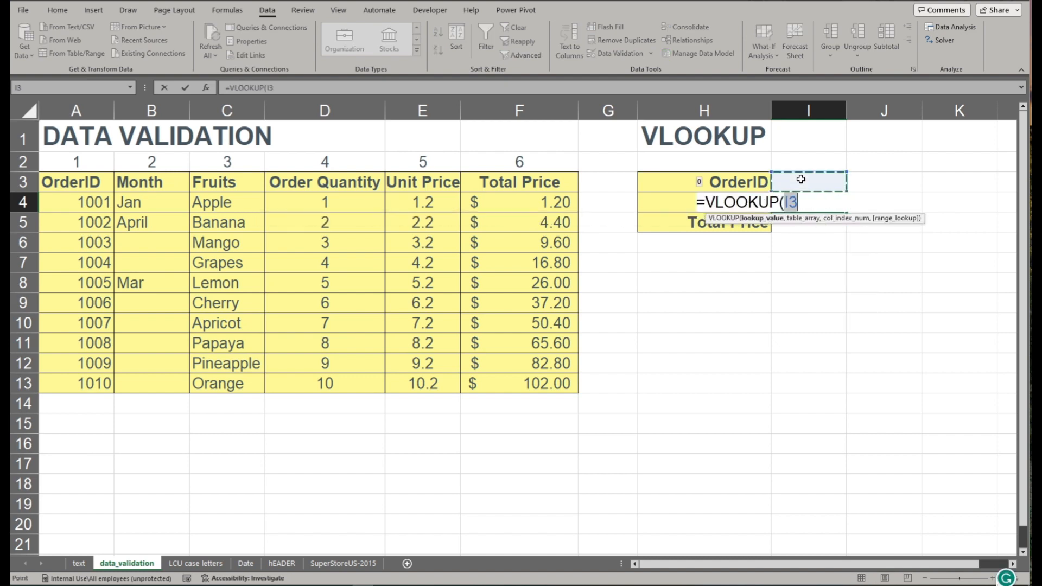
text(,)
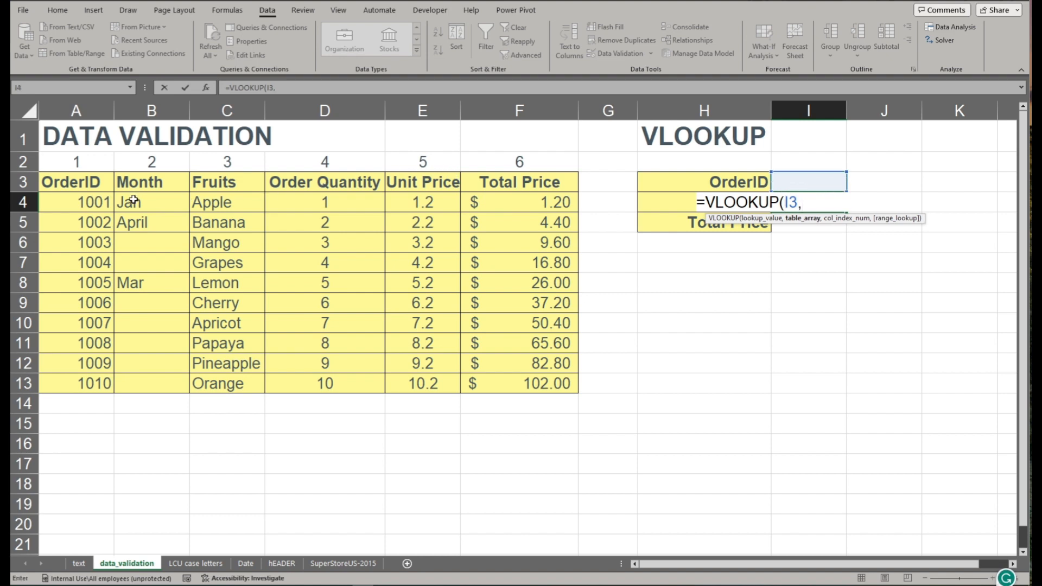
drag(66, 183, 541, 381)
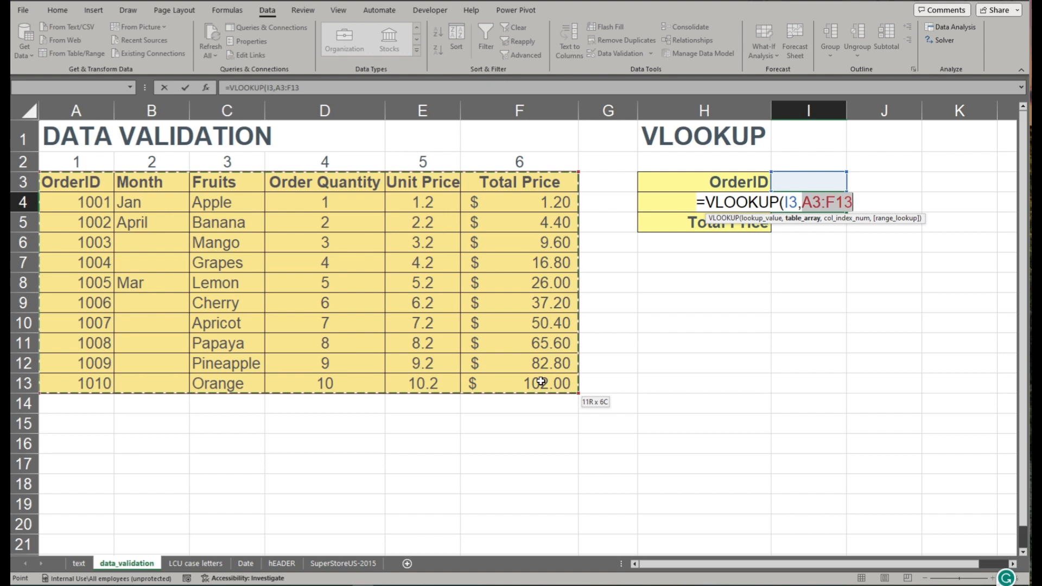
drag(541, 382, 541, 382)
text(,)
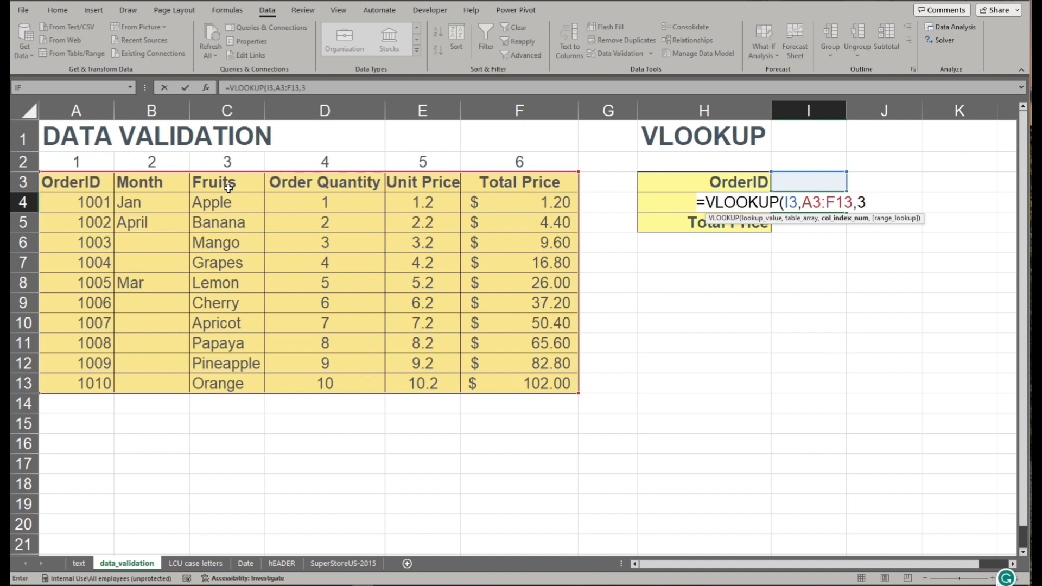
text(3))
key(ctrl+Return)
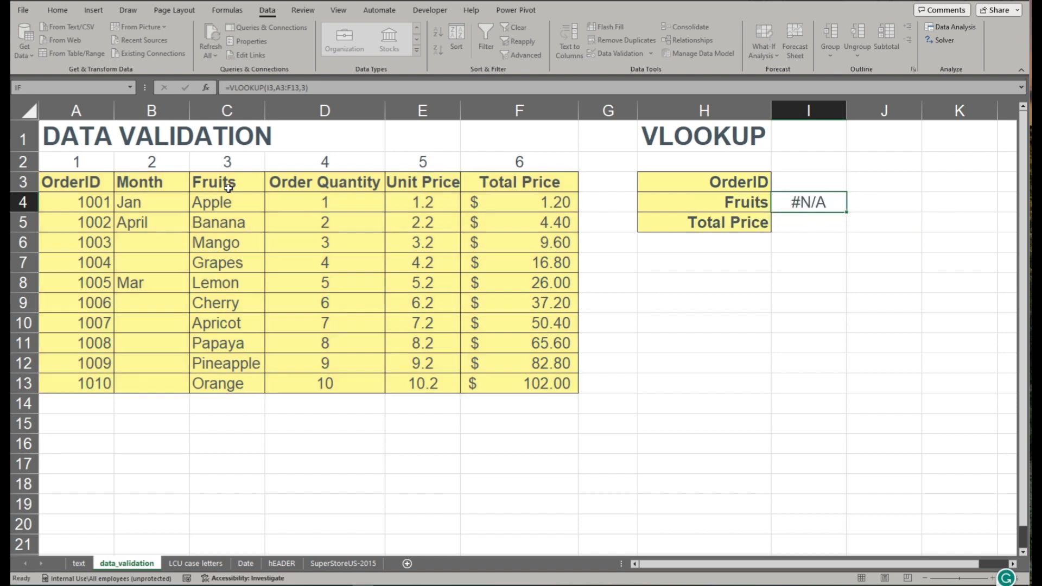
key(Return)
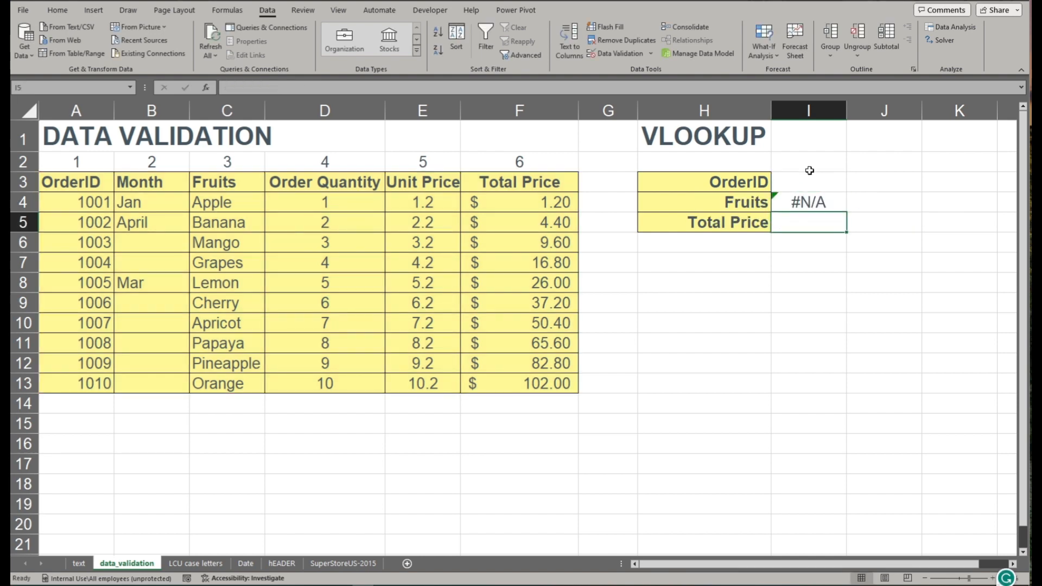
Step: Enter the Banana row's order ID in I3 and compare the looked-up fruit with that row of the table
click(810, 202)
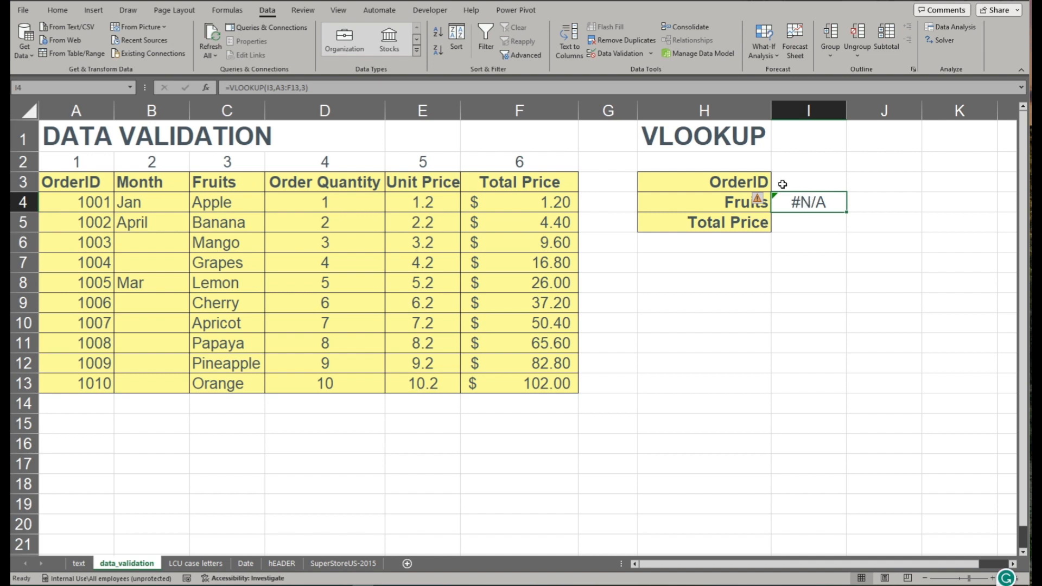
click(805, 182)
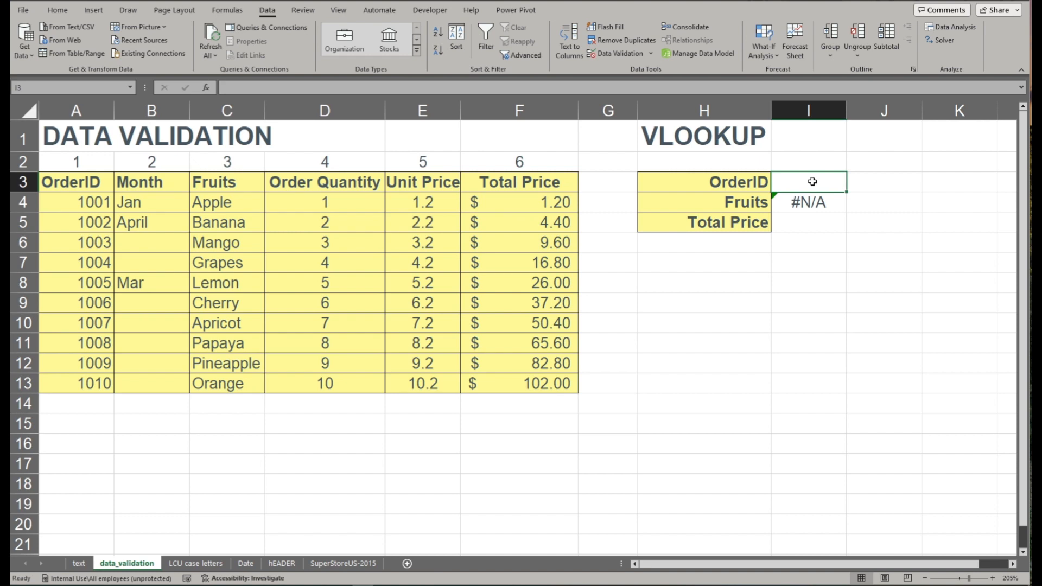
text(1002)
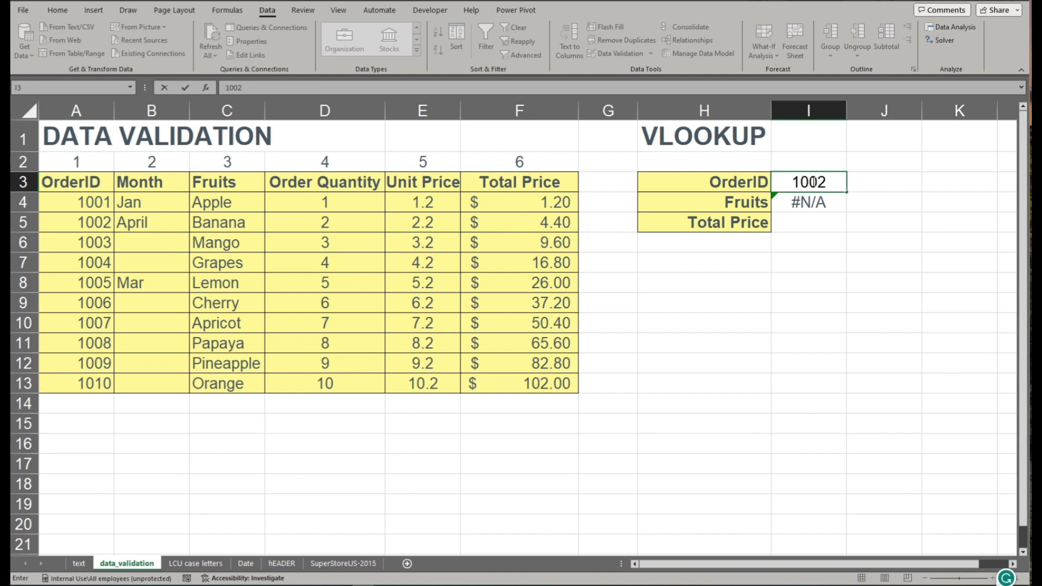
key(Return)
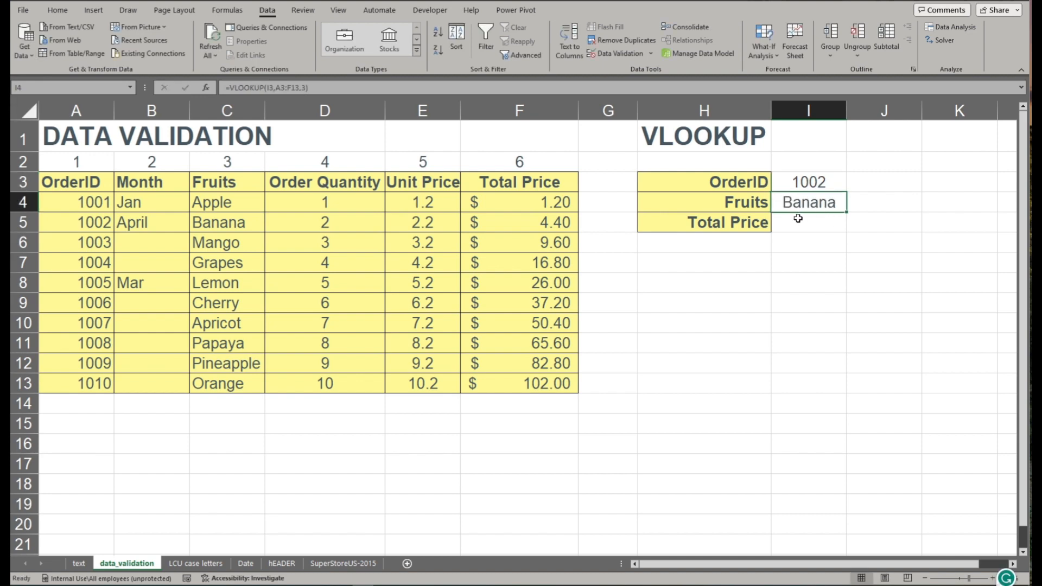
click(79, 222)
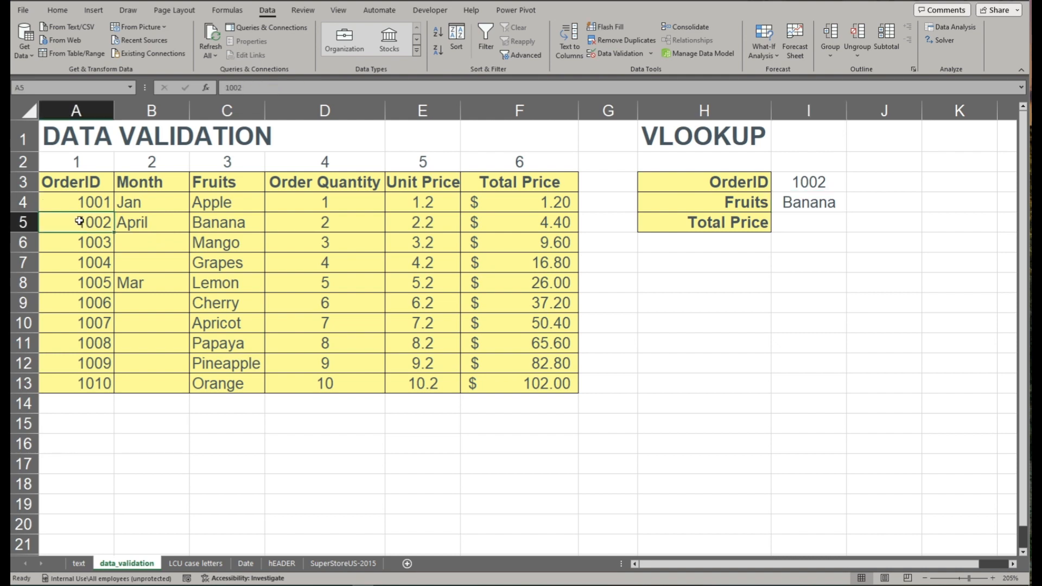
click(225, 222)
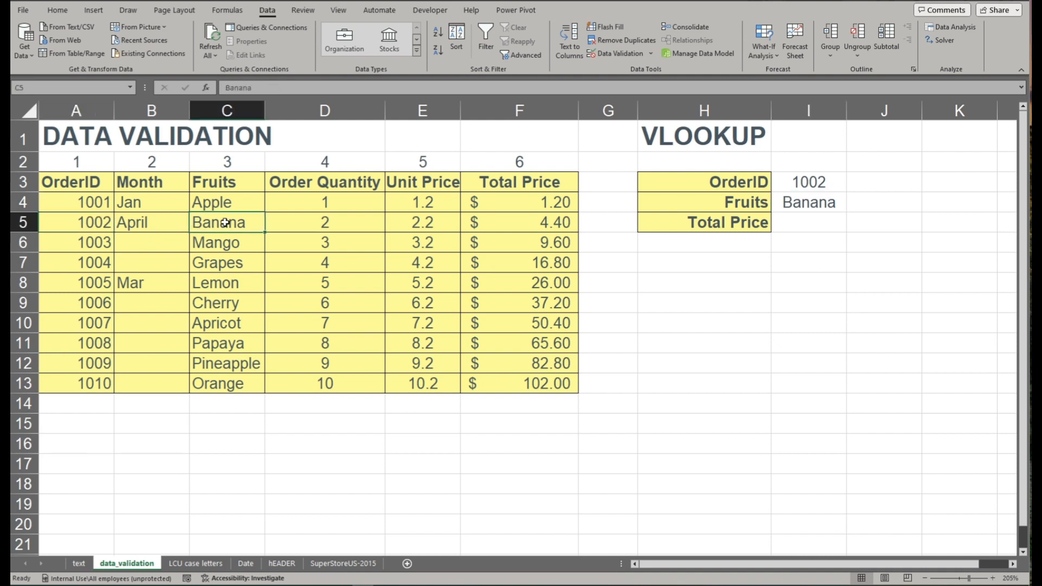
Step: Enter =VLOOKUP(I3,A3:F13,6) in I5 to look up the total price for the order ID in I3
click(809, 222)
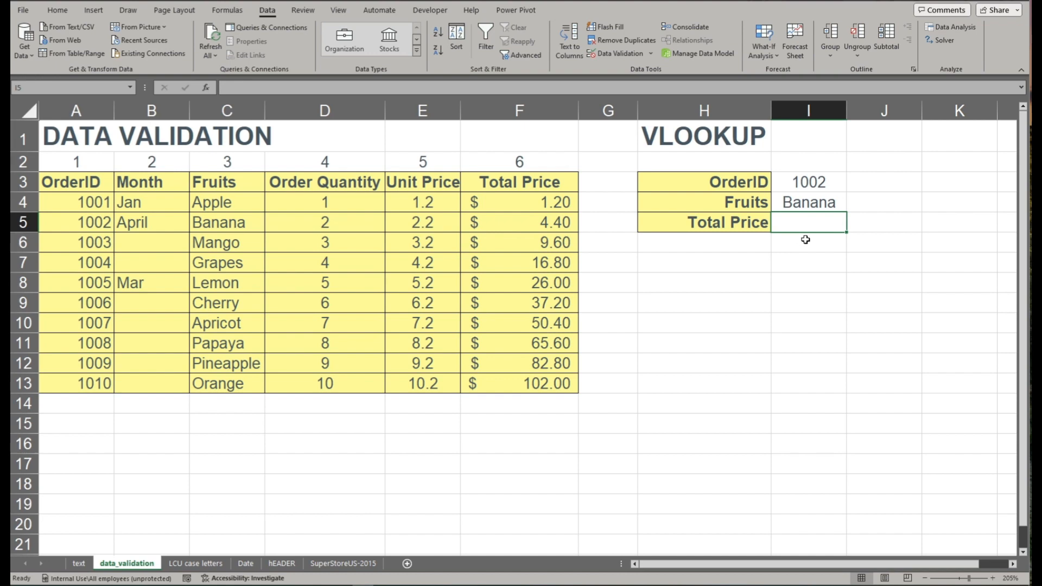
text(=)
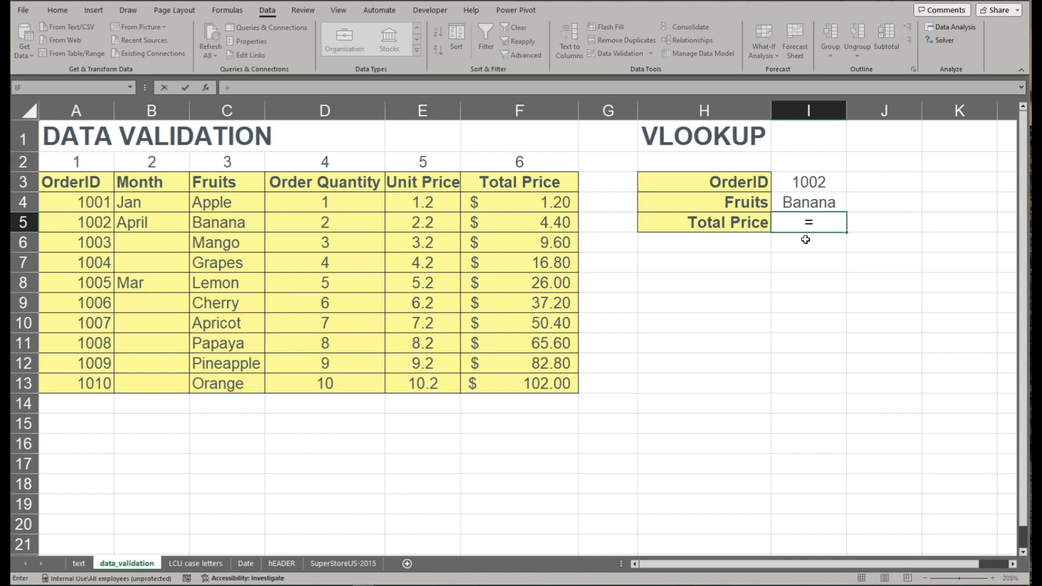
text(vol)
key(BackSpace)
key(BackSpace)
key(BackSpace)
text(vlo)
key(Tab)
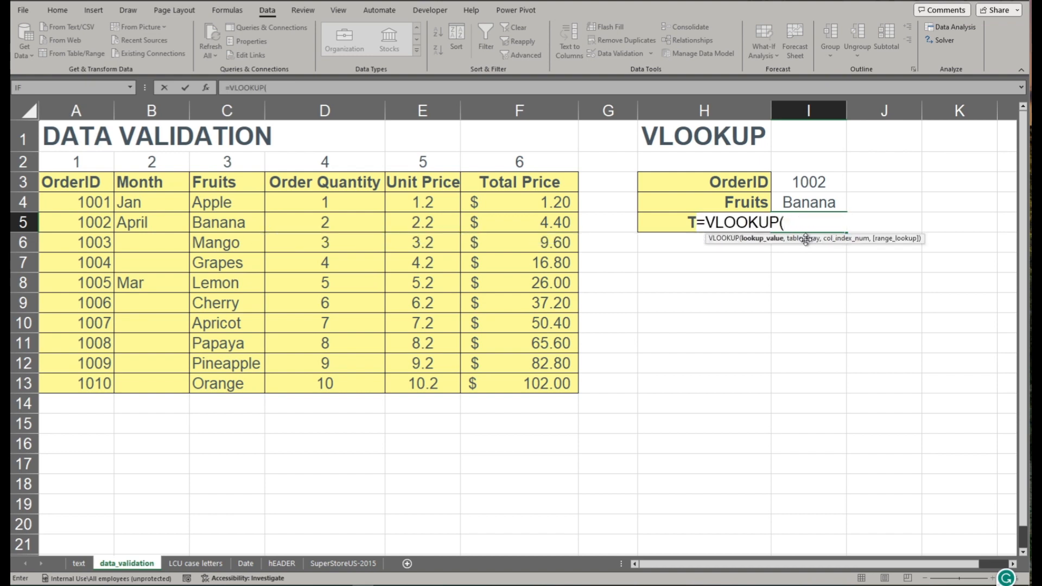
click(812, 182)
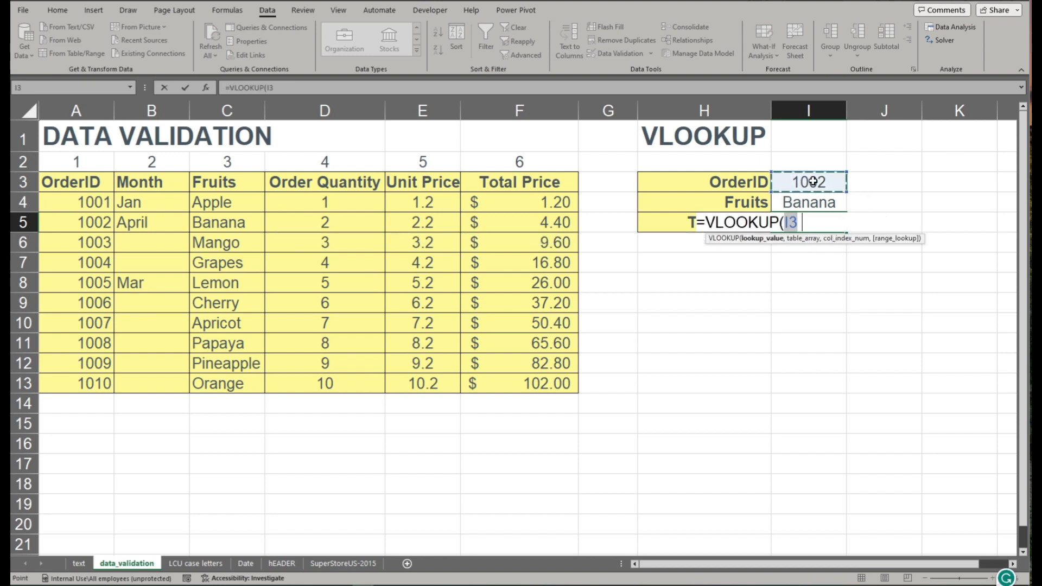
text(,)
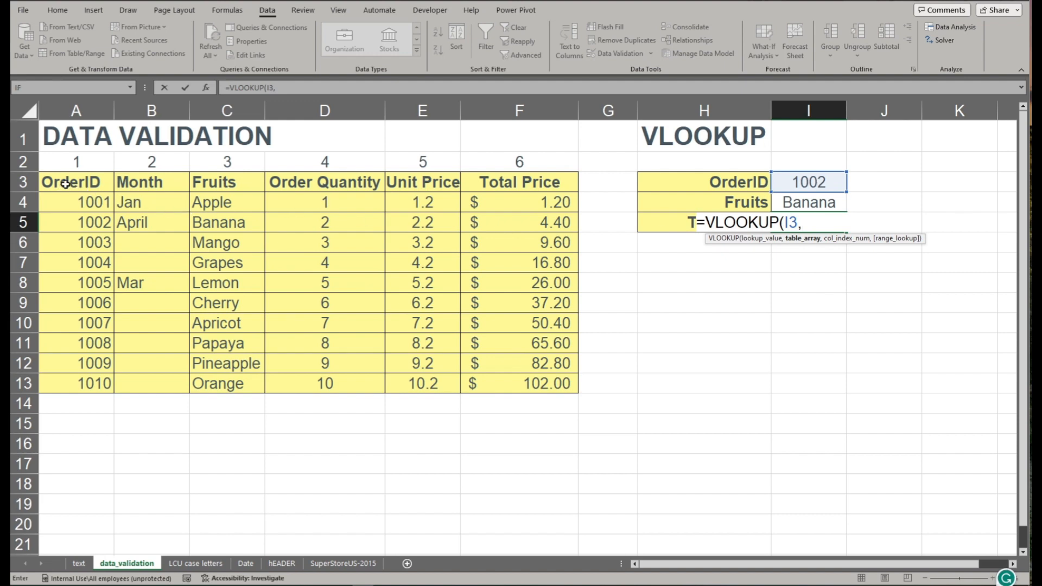
mouse_move(65, 184)
mouse_down()
mouse_move(354, 237)
mouse_move(513, 312)
mouse_move(556, 345)
mouse_move(558, 380)
mouse_up()
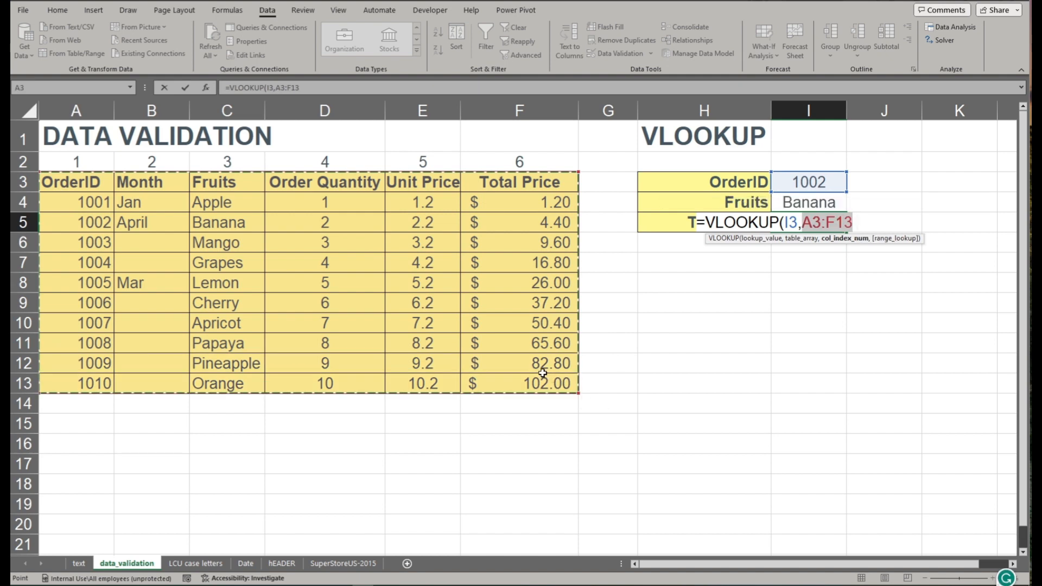
text(,)
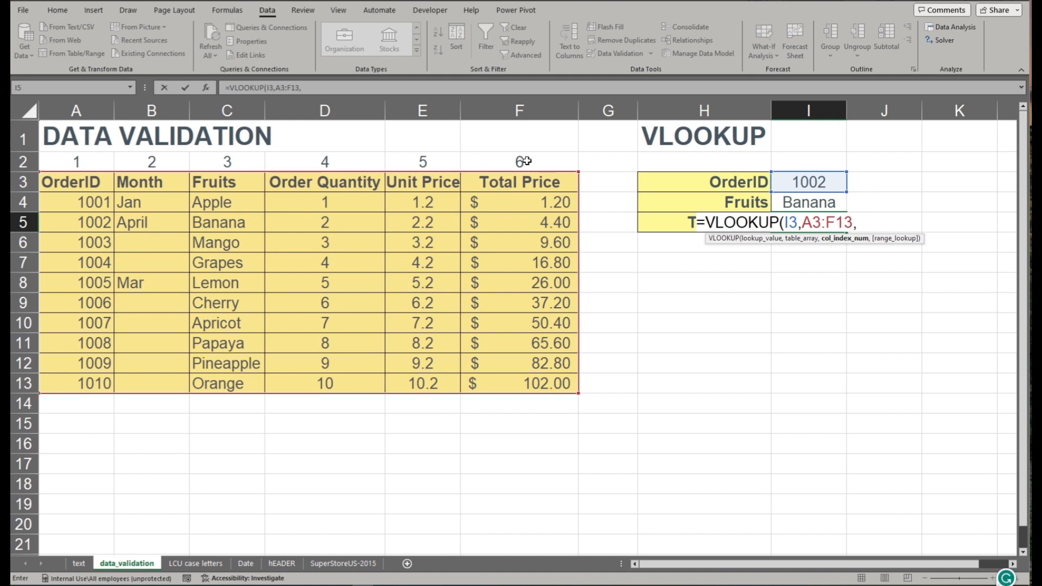
text(6))
key(Return)
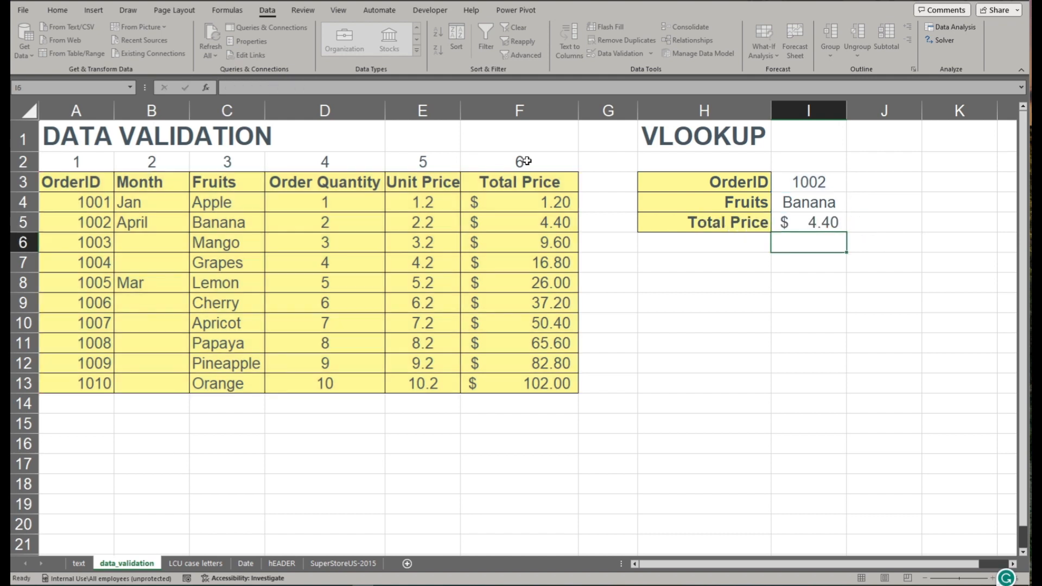
Step: Compare the looked-up total price in I5 with the Banana row's order ID, fruit and total price in the table
click(814, 224)
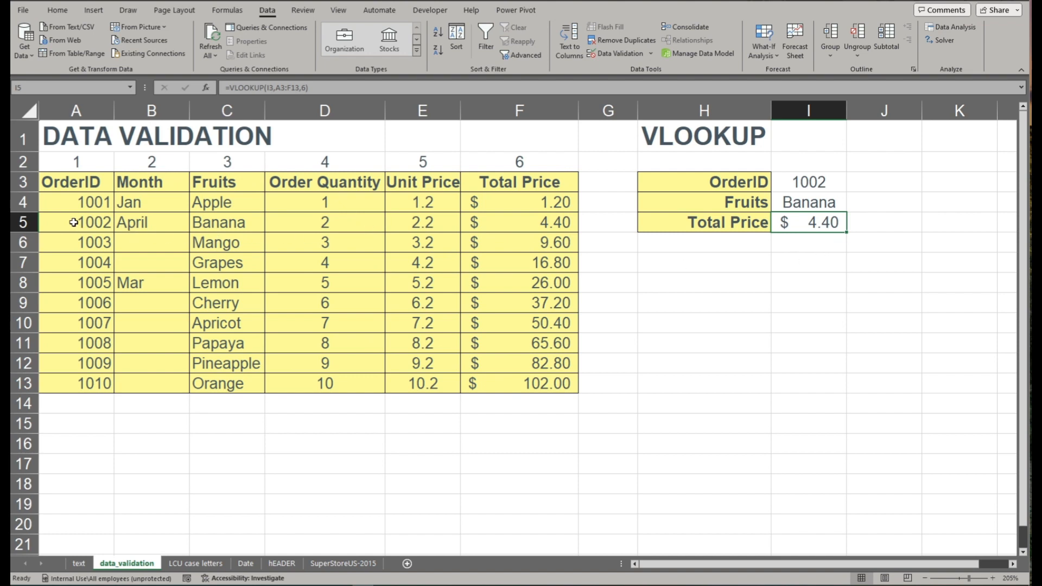
click(93, 220)
click(228, 223)
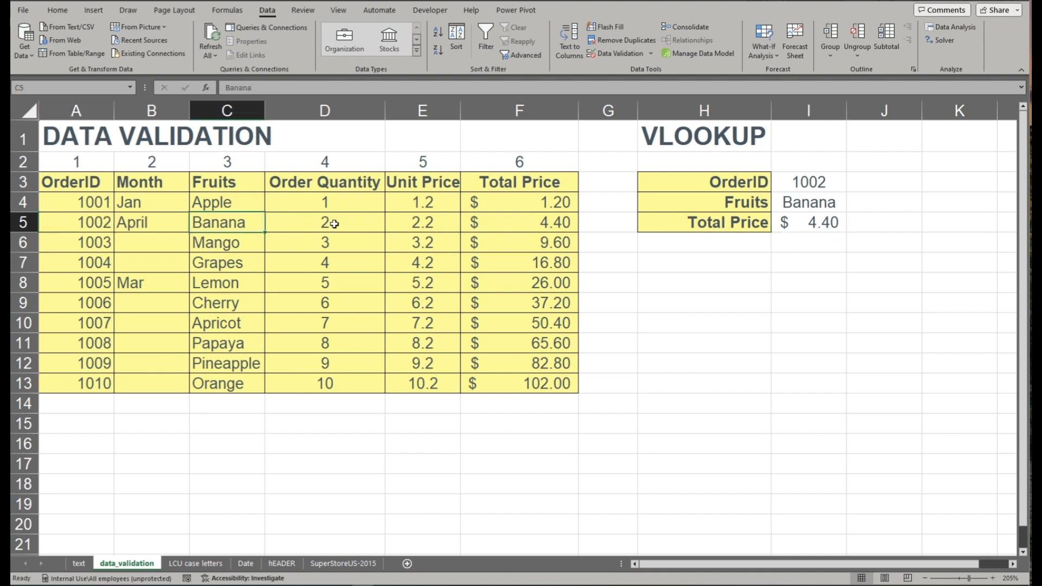
click(567, 222)
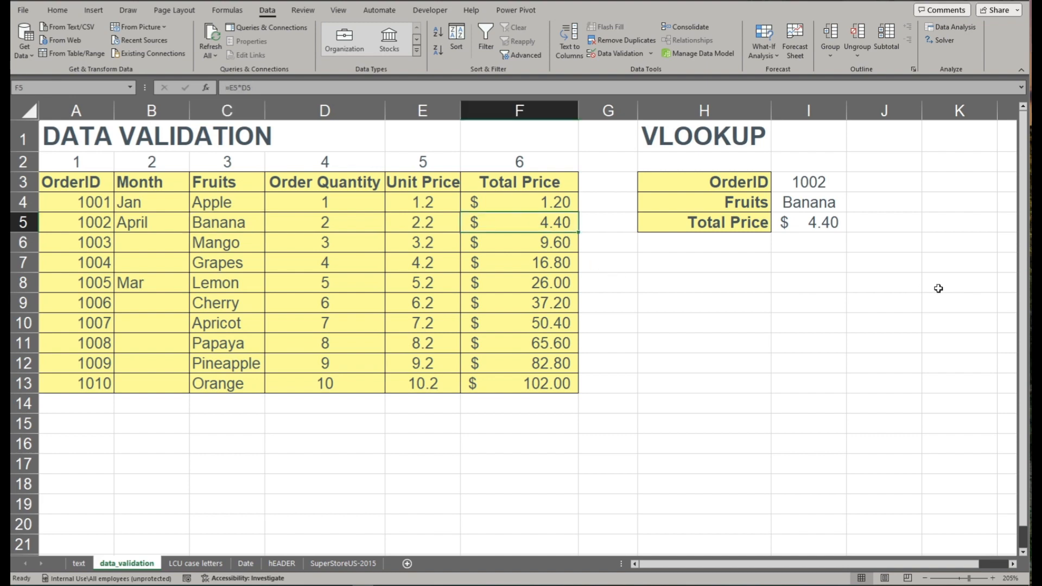
click(817, 263)
click(810, 174)
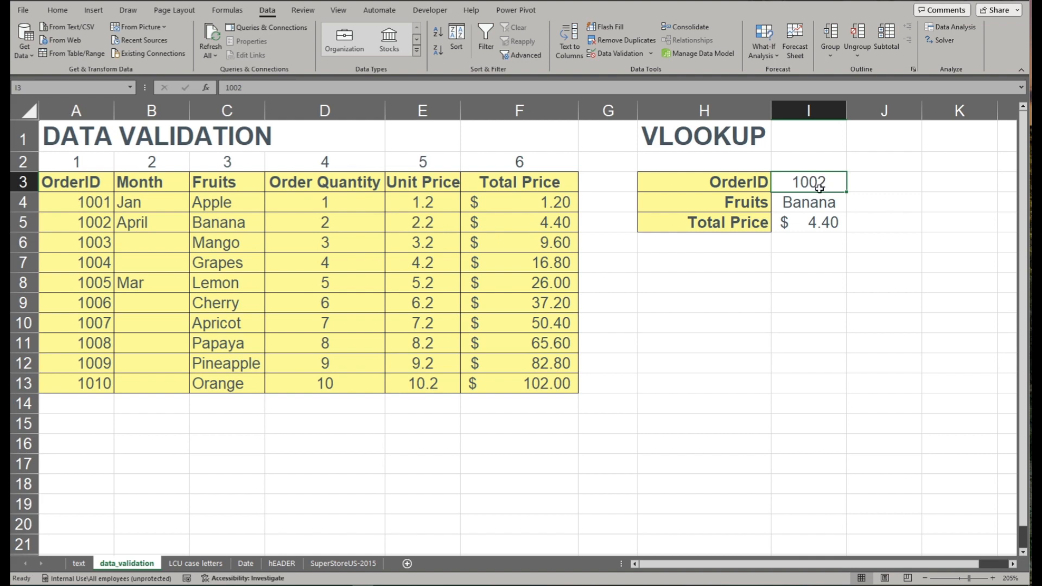
Step: Restrict the order ID entry in I3 with a List validation rule sourced from =$A$4:$A$13
click(756, 300)
click(819, 181)
click(618, 53)
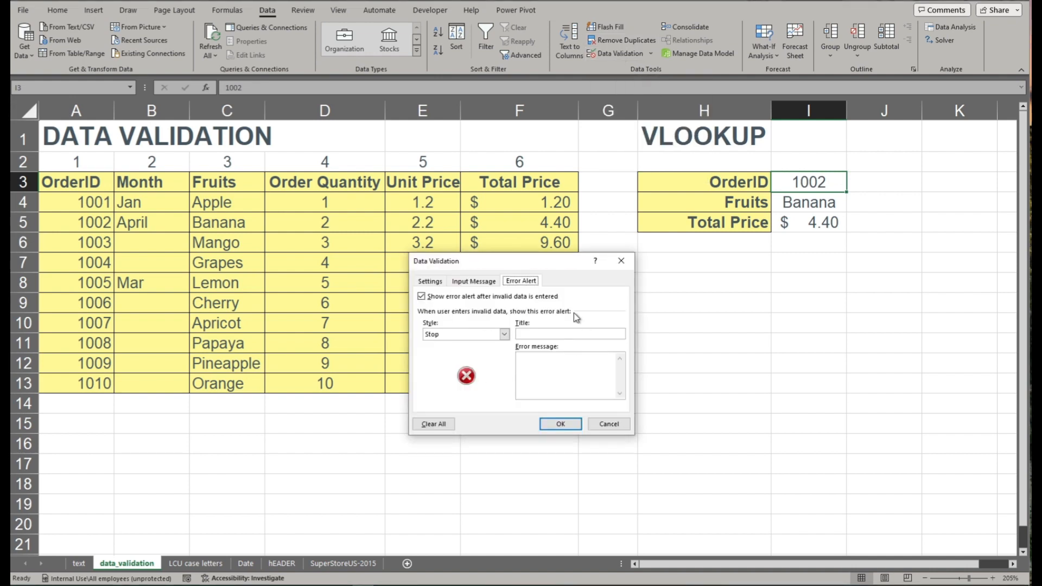
click(430, 281)
click(507, 319)
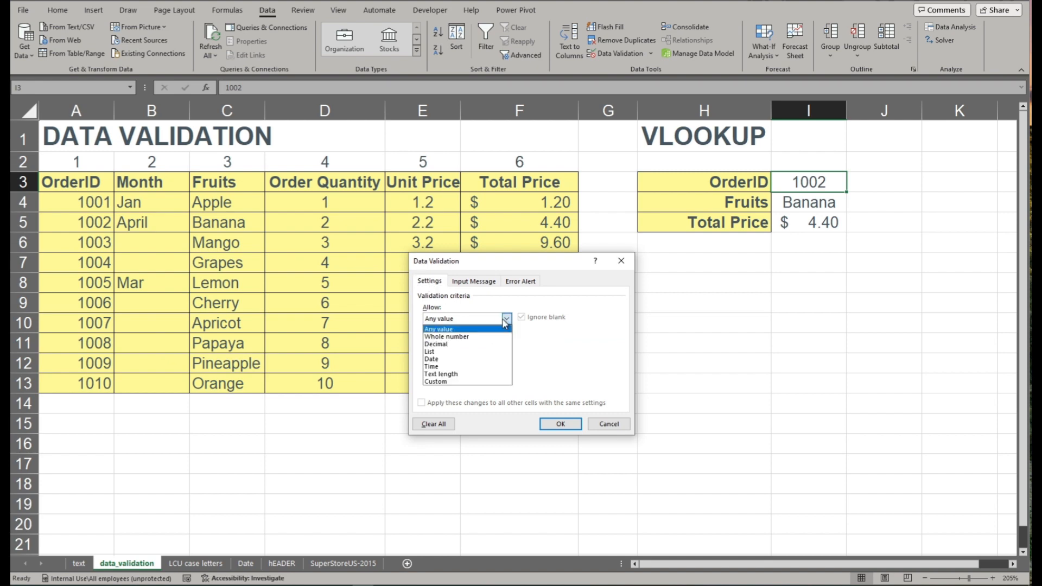
click(449, 354)
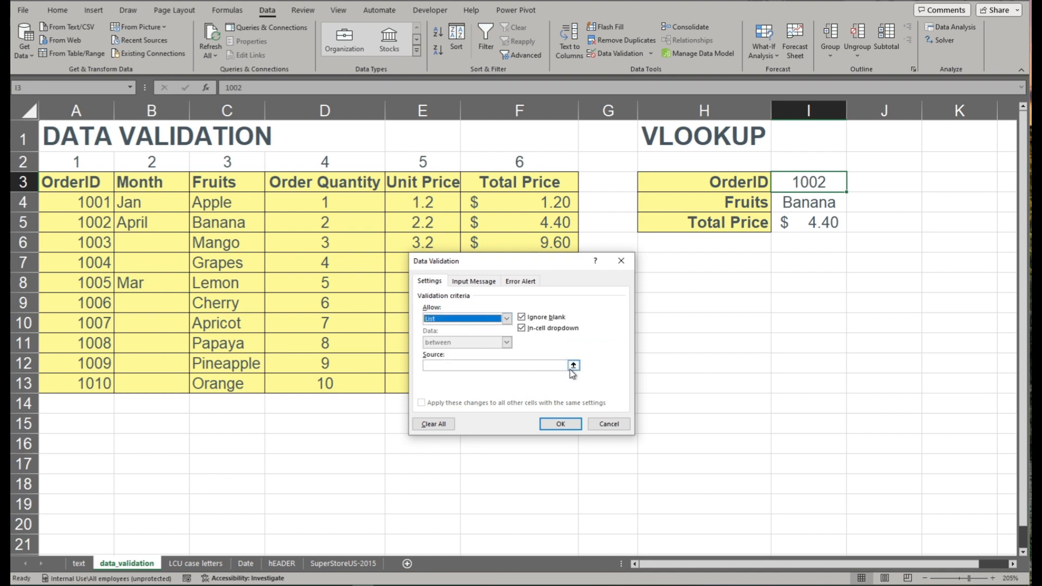
click(480, 364)
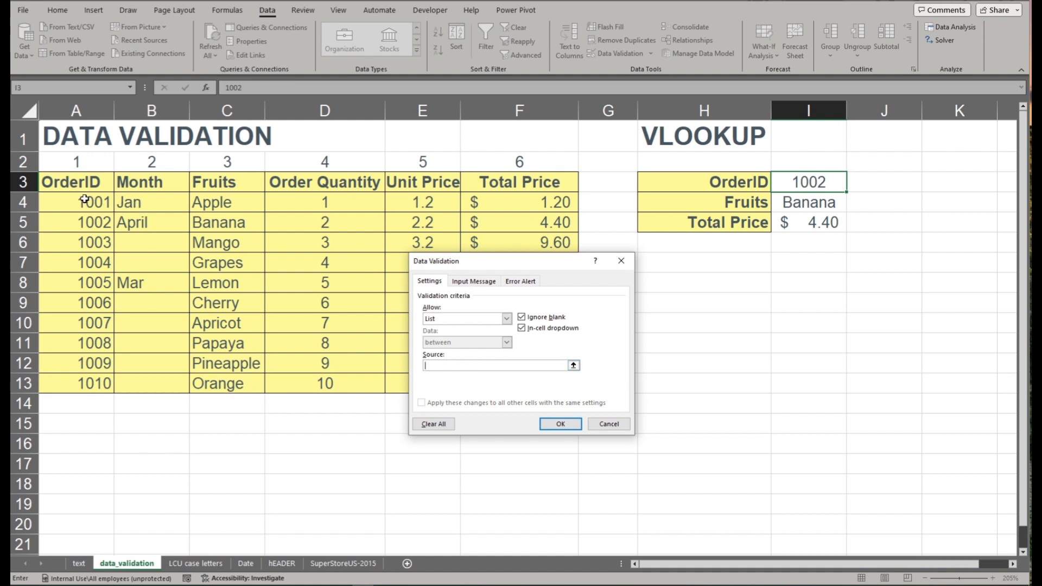
drag(83, 201, 88, 380)
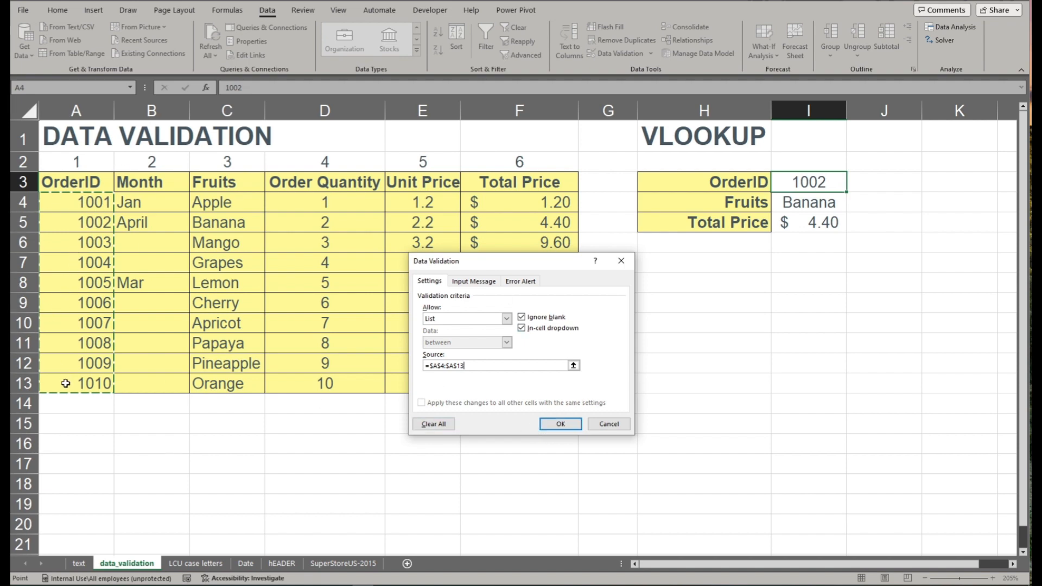
click(560, 425)
click(689, 264)
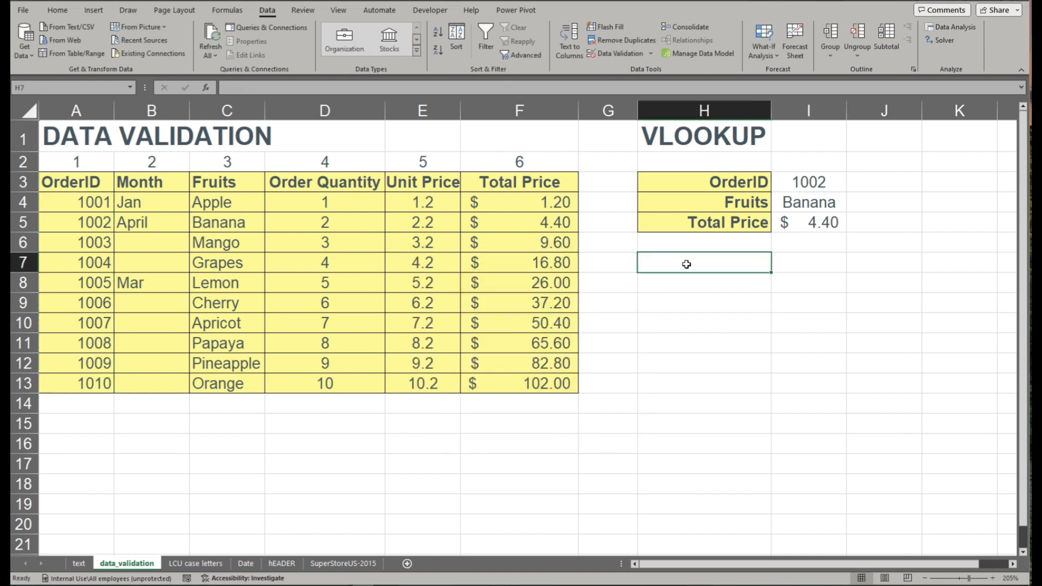
Step: Review the order IDs offered for I3 and try to enter an ID that is not in the table
click(824, 183)
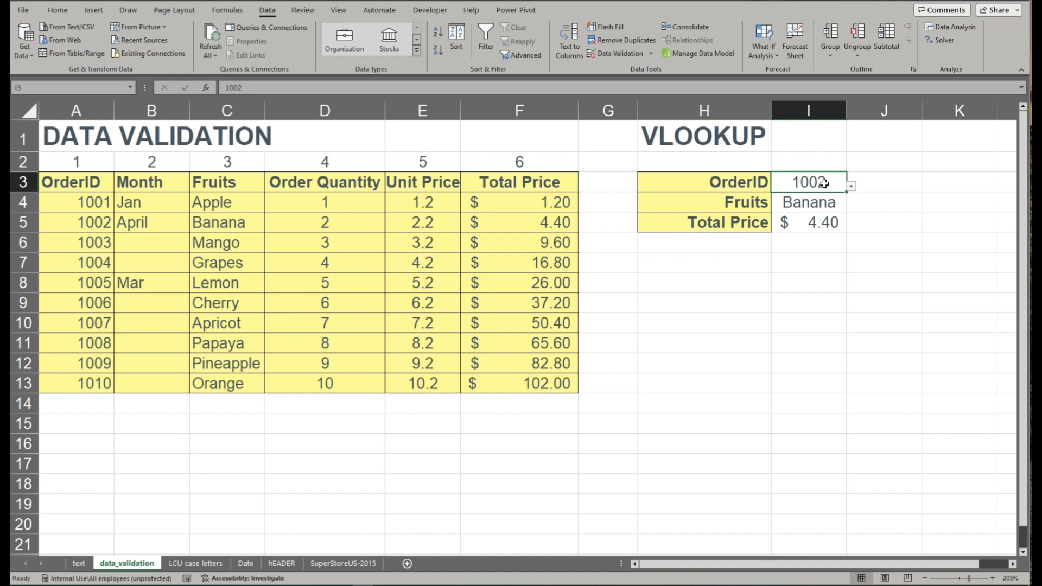
click(852, 187)
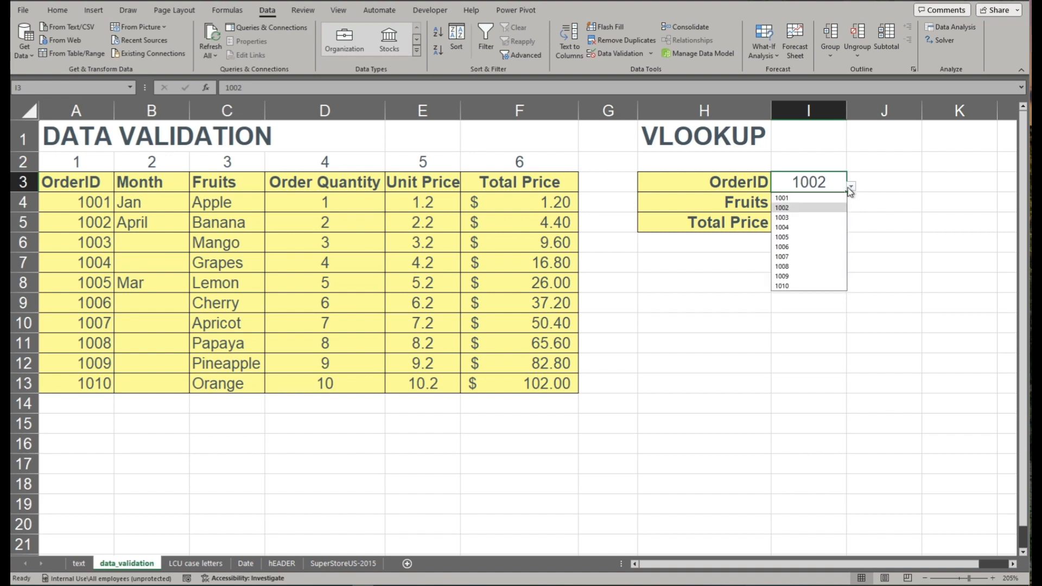
click(819, 181)
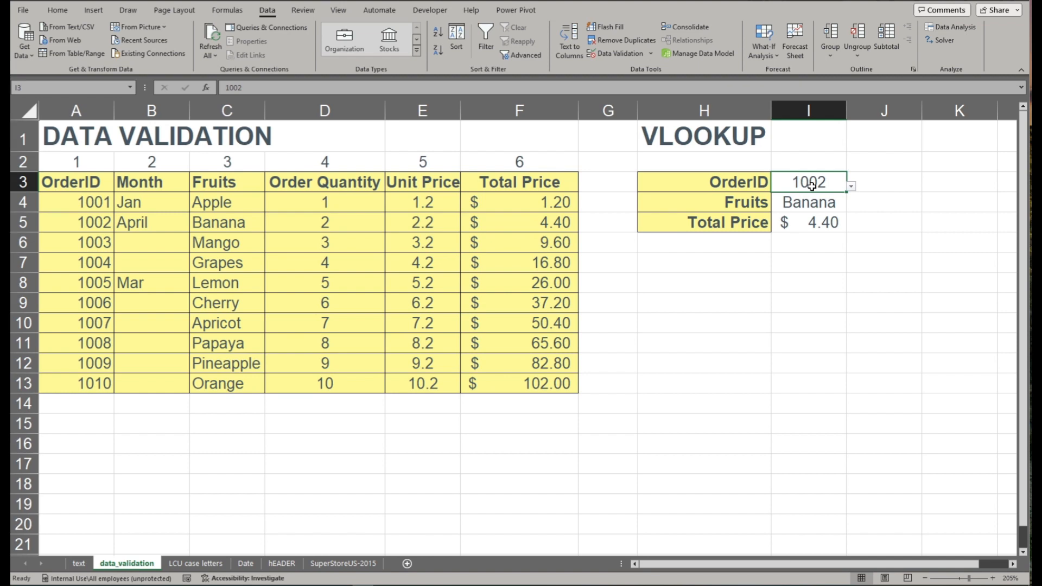
text(111)
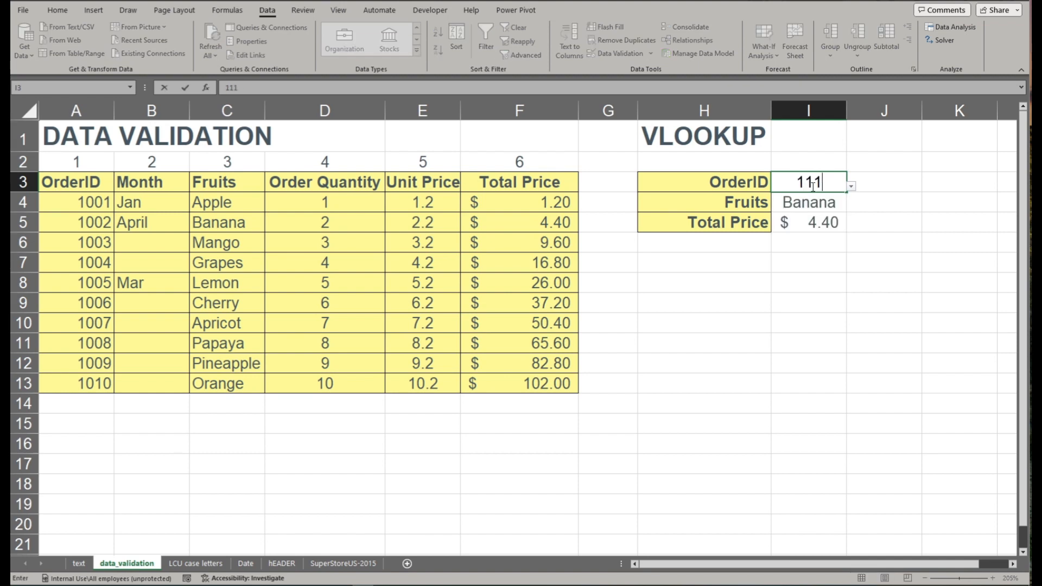
key(Return)
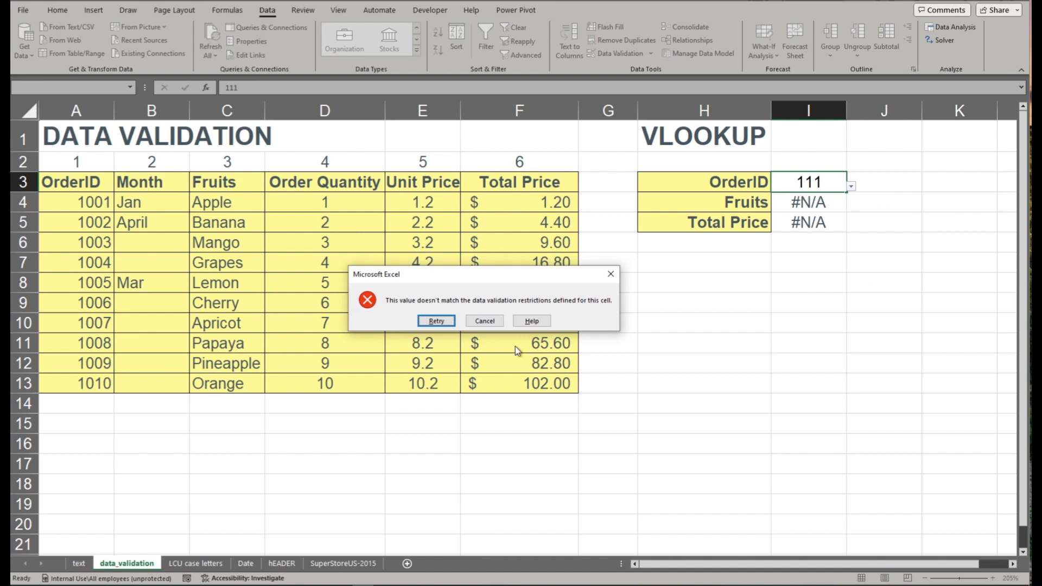
click(481, 326)
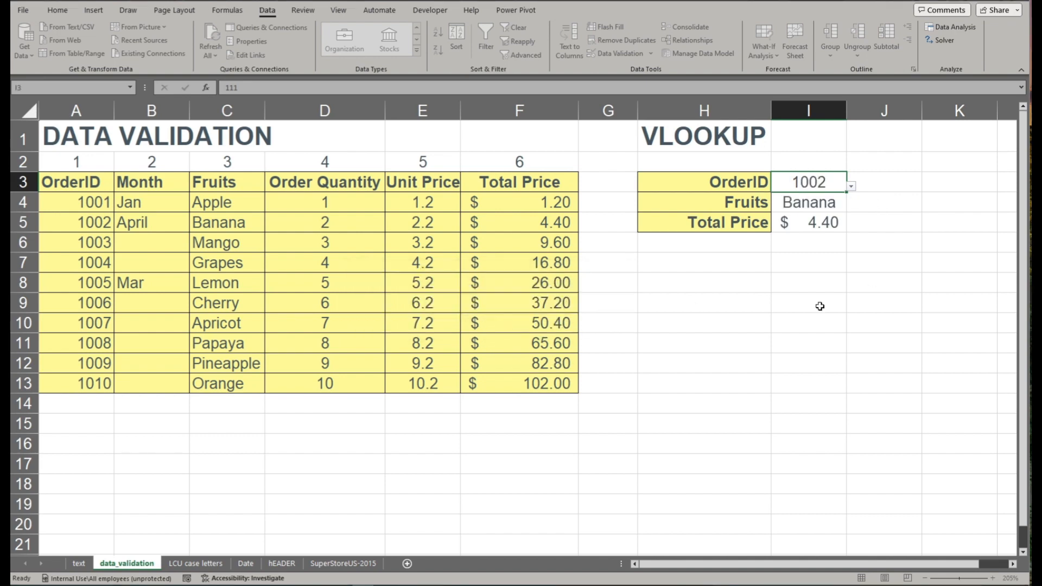
Step: Choose the Mango row's order ID in I3 and compare the looked-up fruit and total price with that table row
click(851, 186)
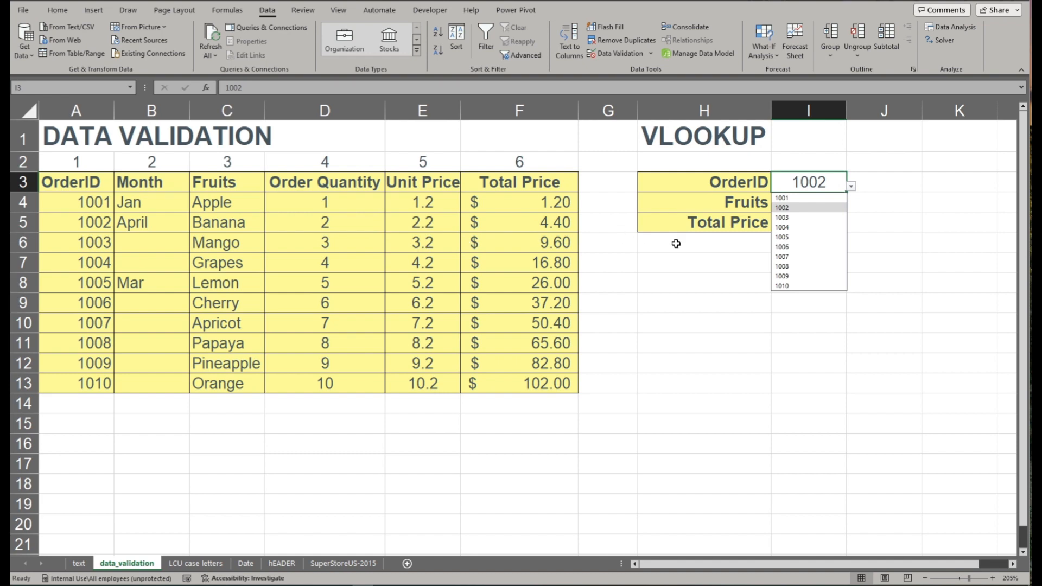
click(784, 217)
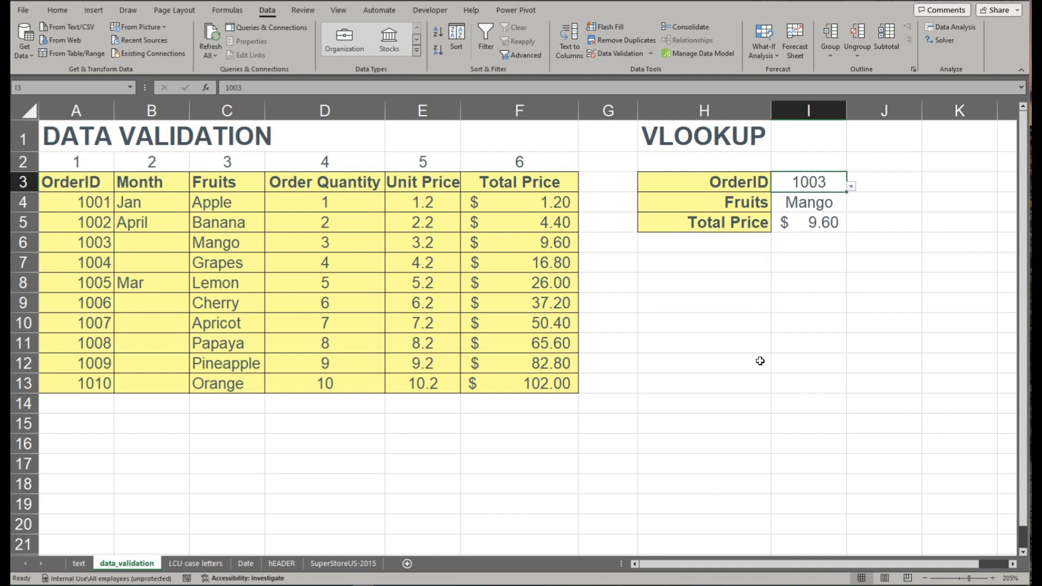
click(789, 323)
click(815, 203)
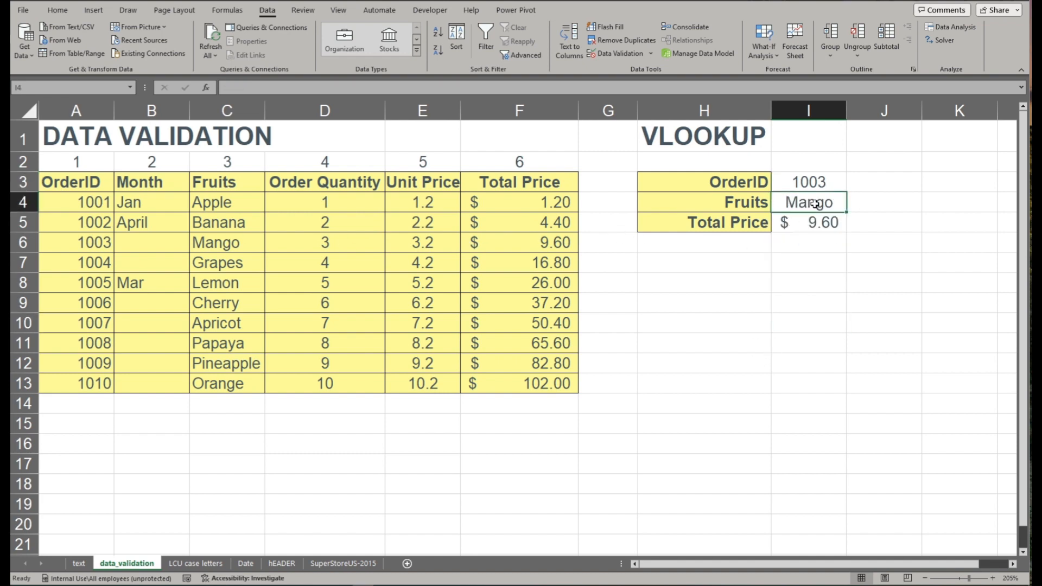
click(119, 243)
click(99, 242)
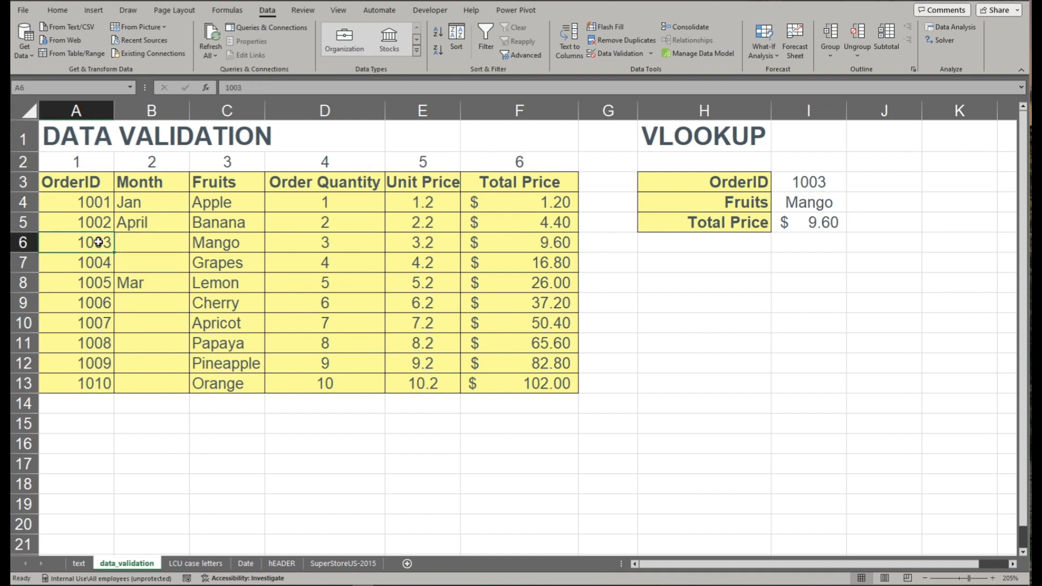
click(210, 245)
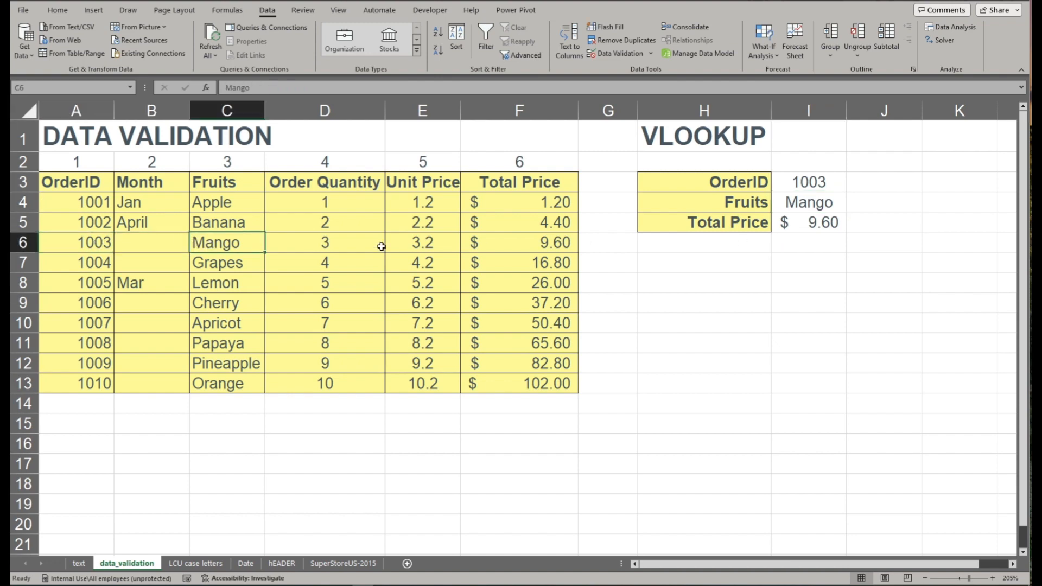
click(807, 203)
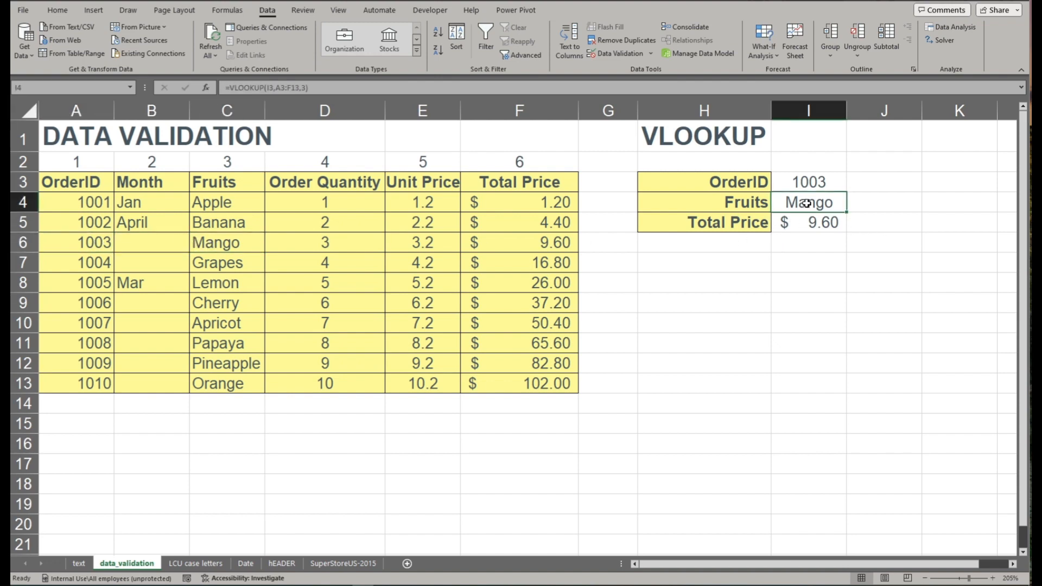
click(534, 242)
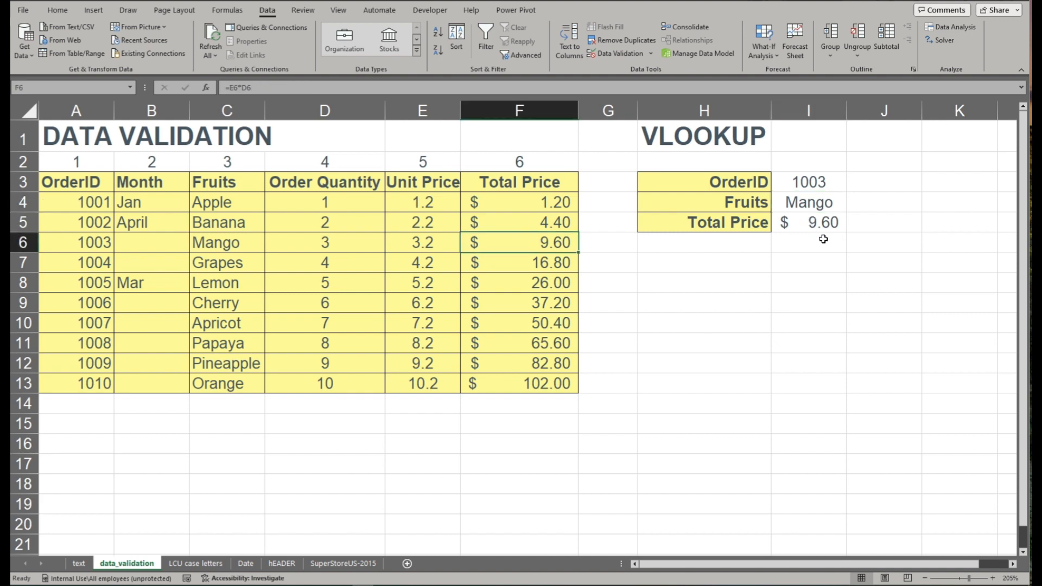
click(819, 222)
Step: Choose the Cherry row's order ID in I3 and check the looked-up fruit and total price against that table row
click(826, 185)
click(852, 187)
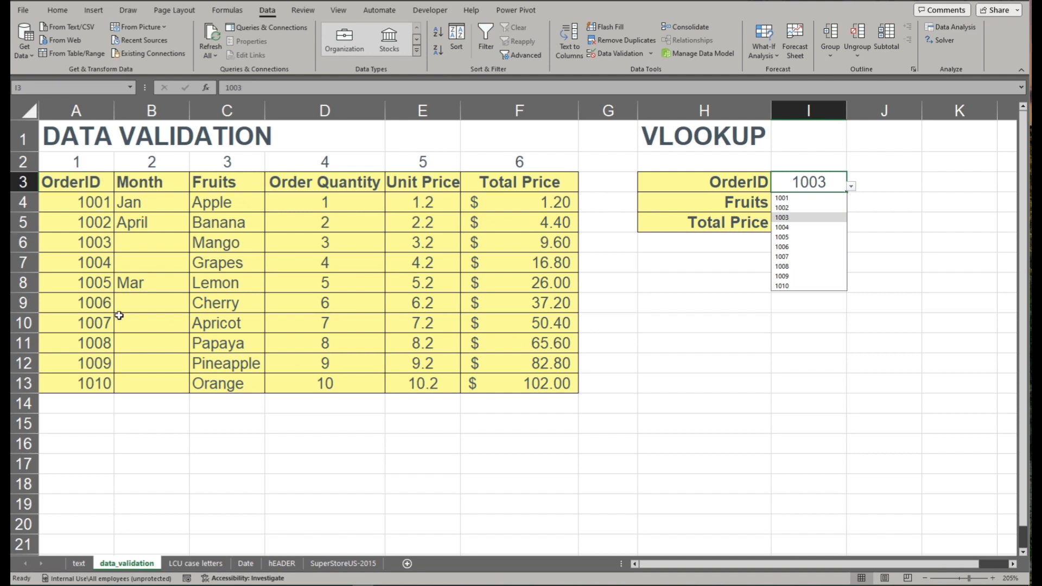
click(792, 246)
click(814, 312)
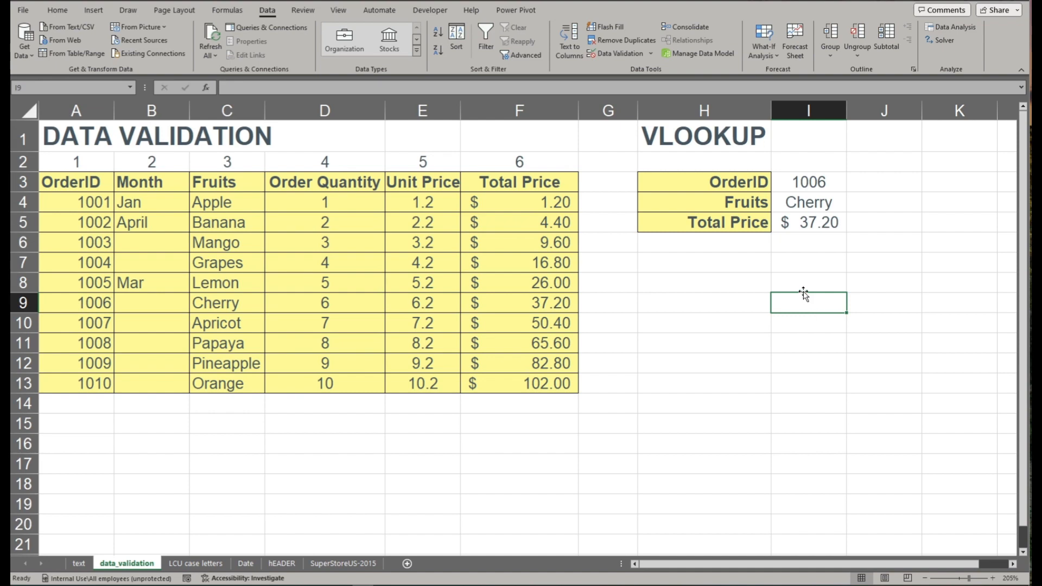
click(824, 182)
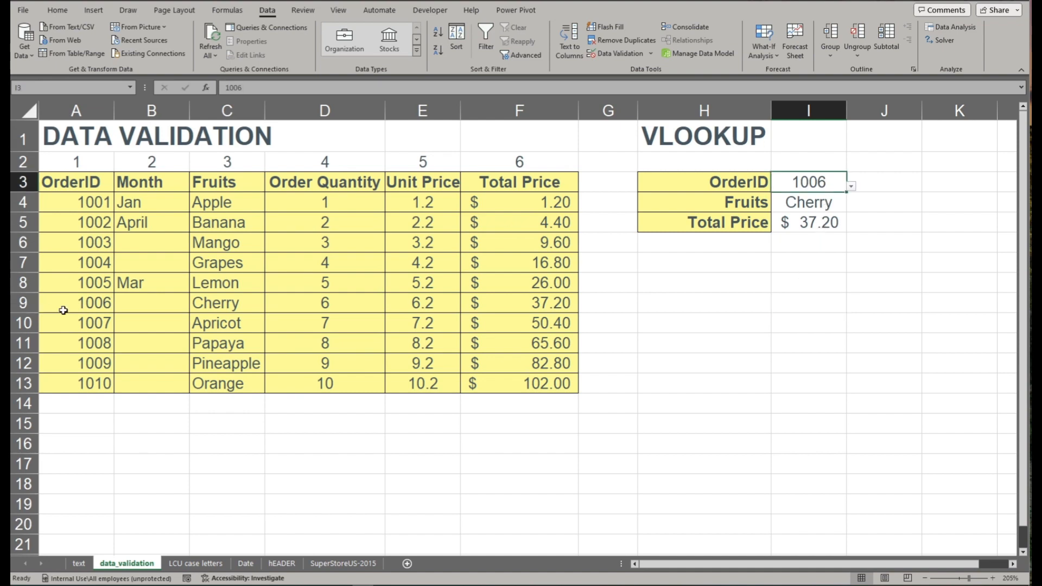
click(96, 303)
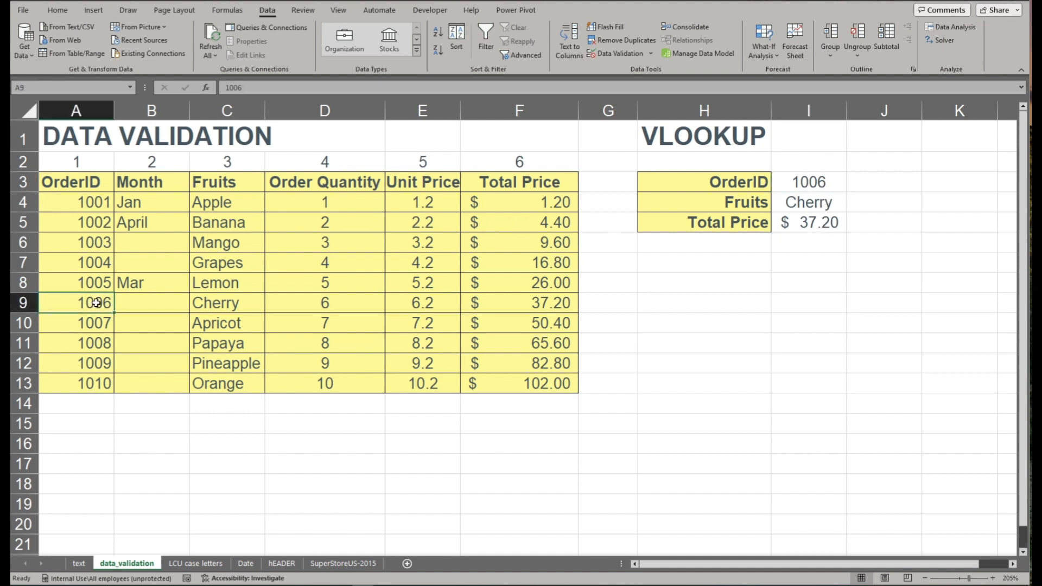
click(235, 305)
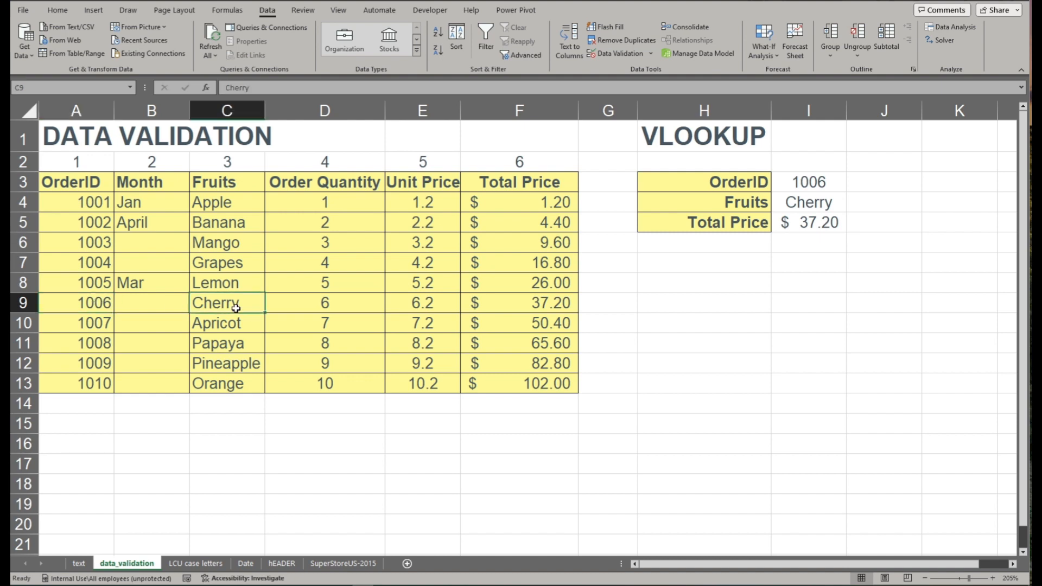
click(810, 201)
click(22, 302)
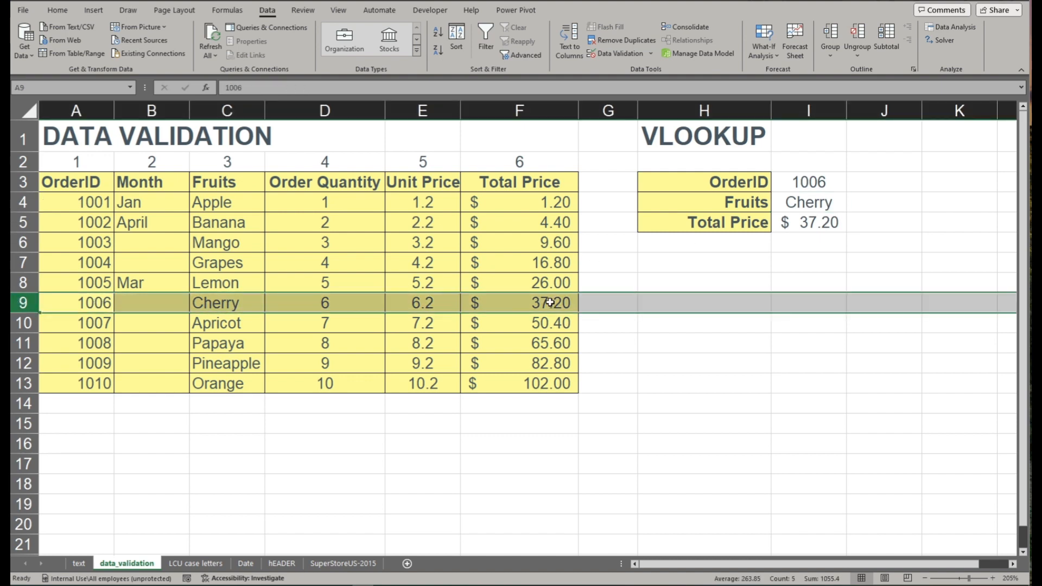
click(552, 302)
click(824, 223)
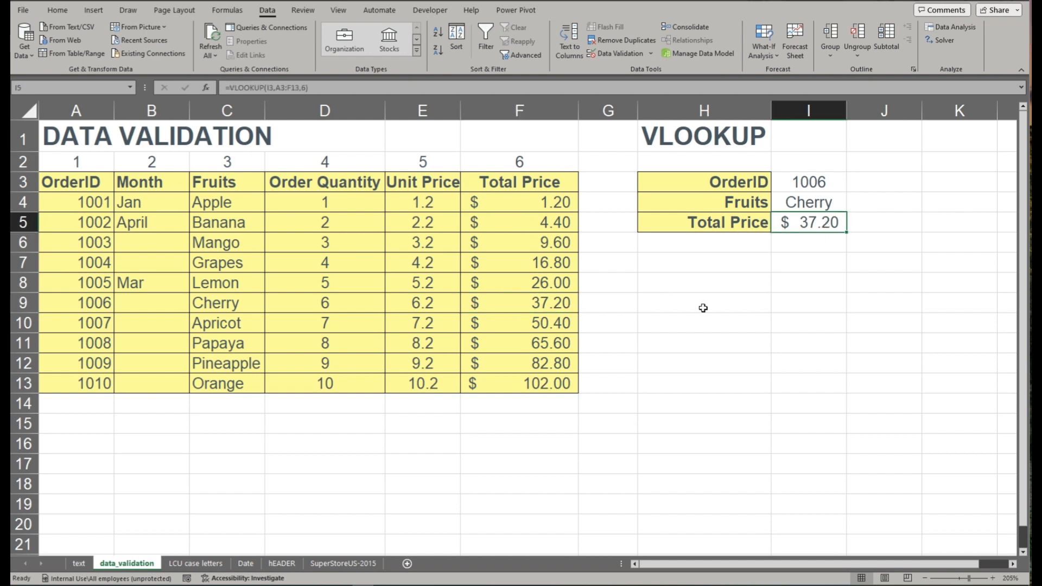
click(736, 320)
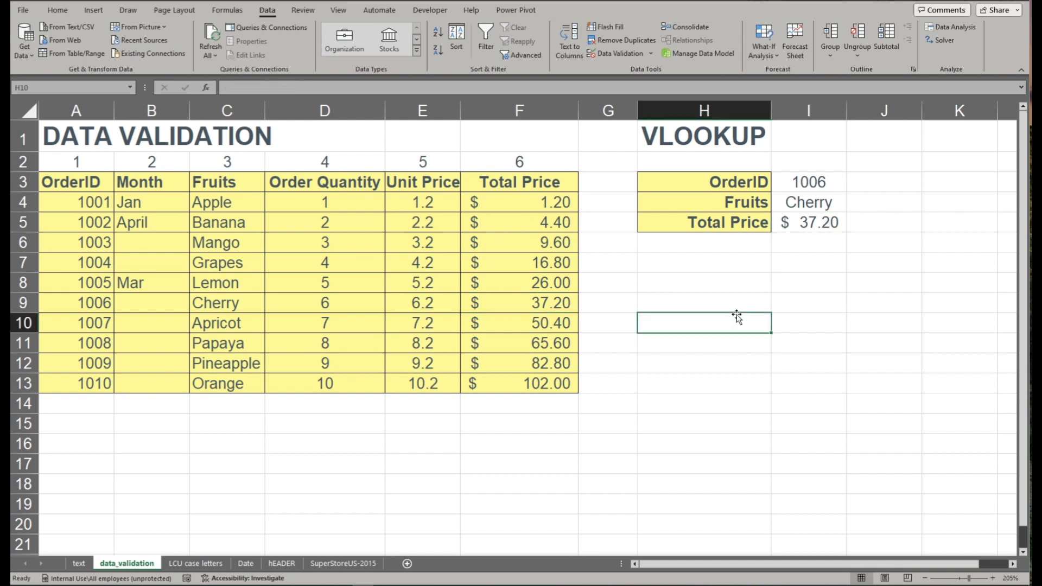